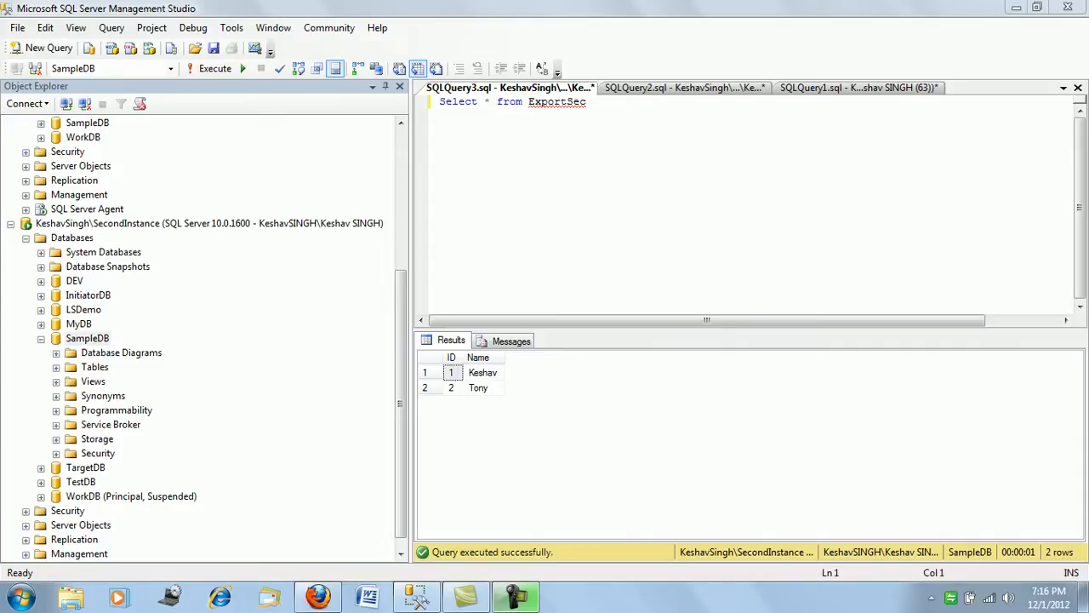
# Step: In SampleDB's ImportTab script, run the existing CREATE TABLE ImportTab statement
pyautogui.click(87, 338)
pyautogui.scroll(2, 87, 338)
pyautogui.scroll(2, 87, 338)
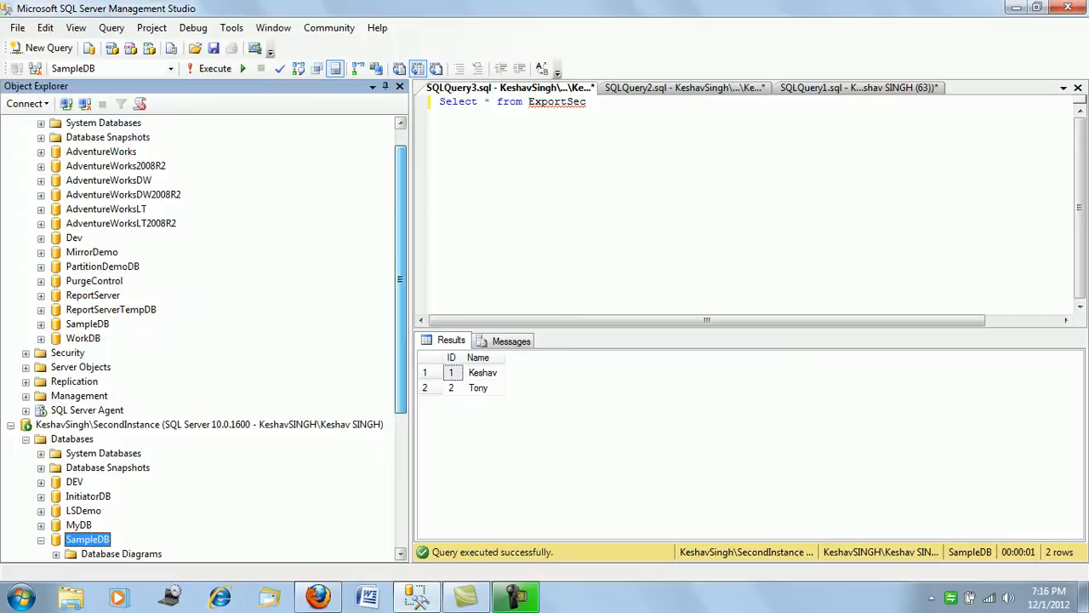
pyautogui.scroll(1, 87, 338)
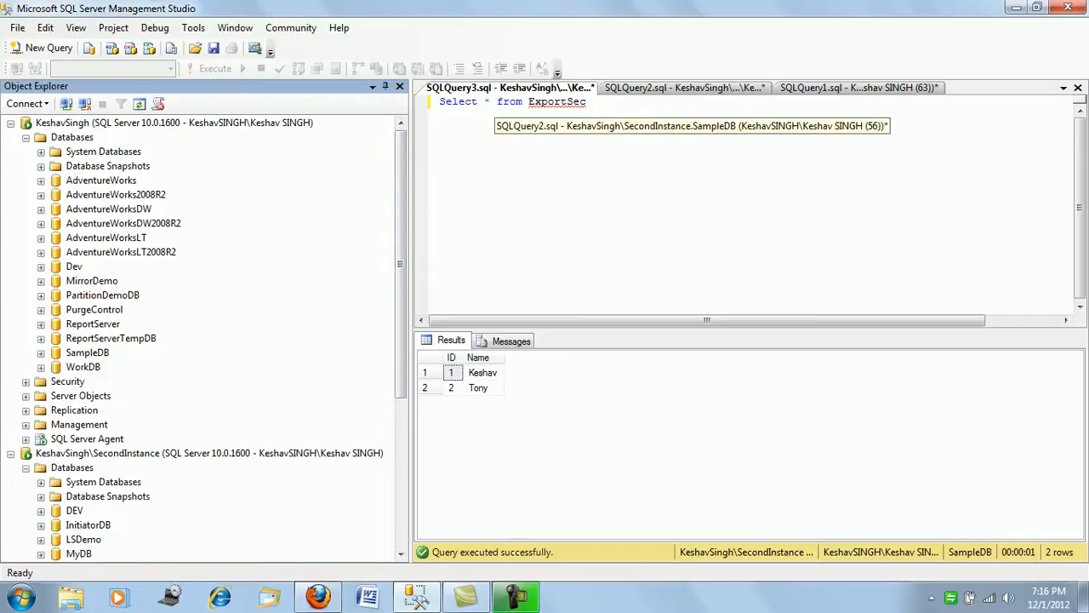
pyautogui.click(685, 87)
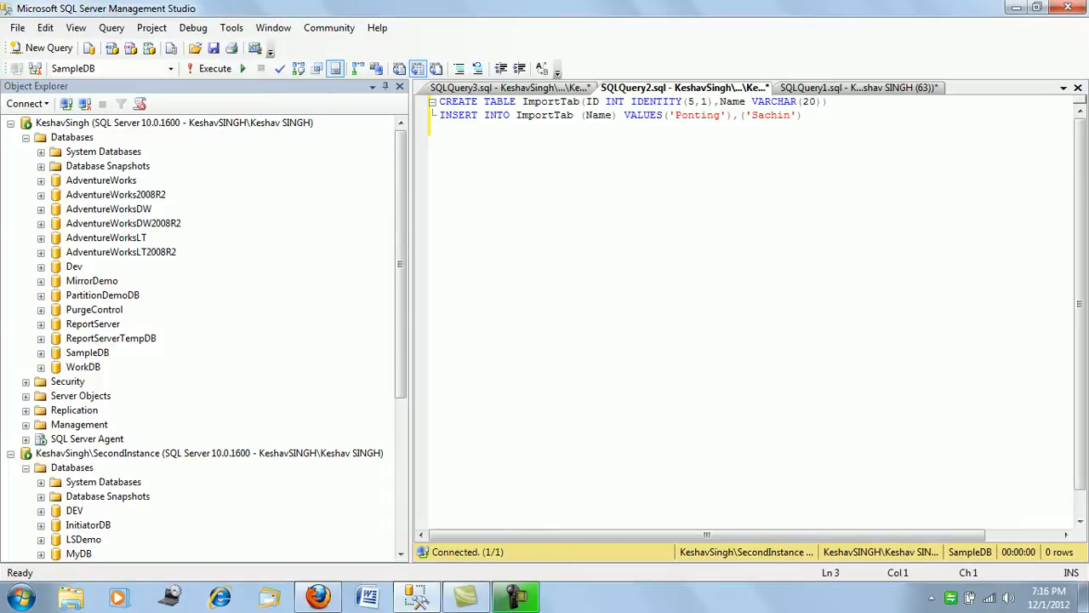
pyautogui.press('Up')
pyautogui.press('Up')
pyautogui.press('End')
pyautogui.hotkey('shift', 'Home')
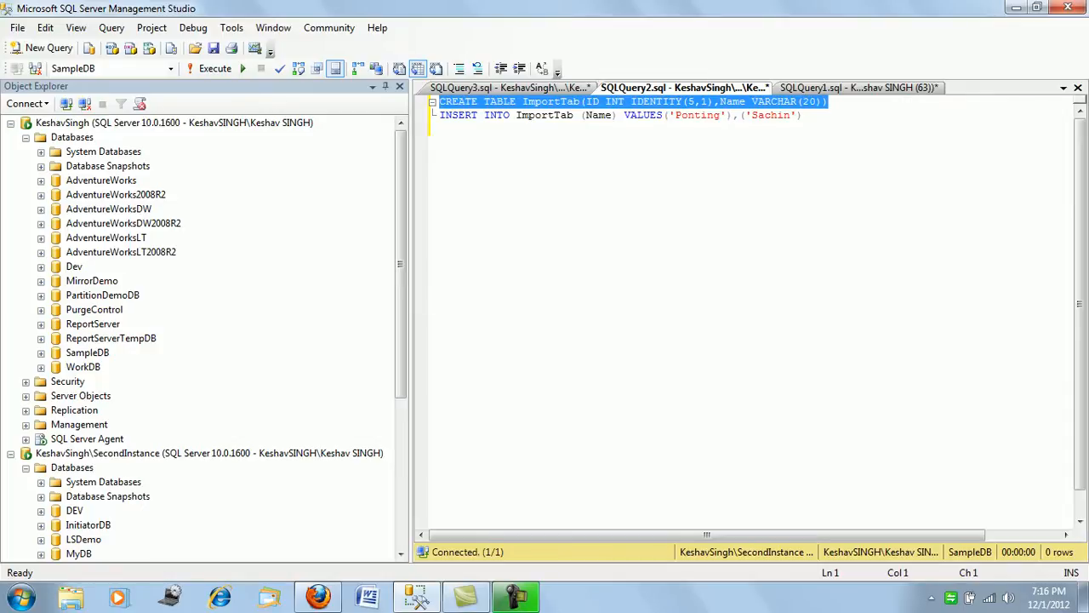
pyautogui.press('F5')
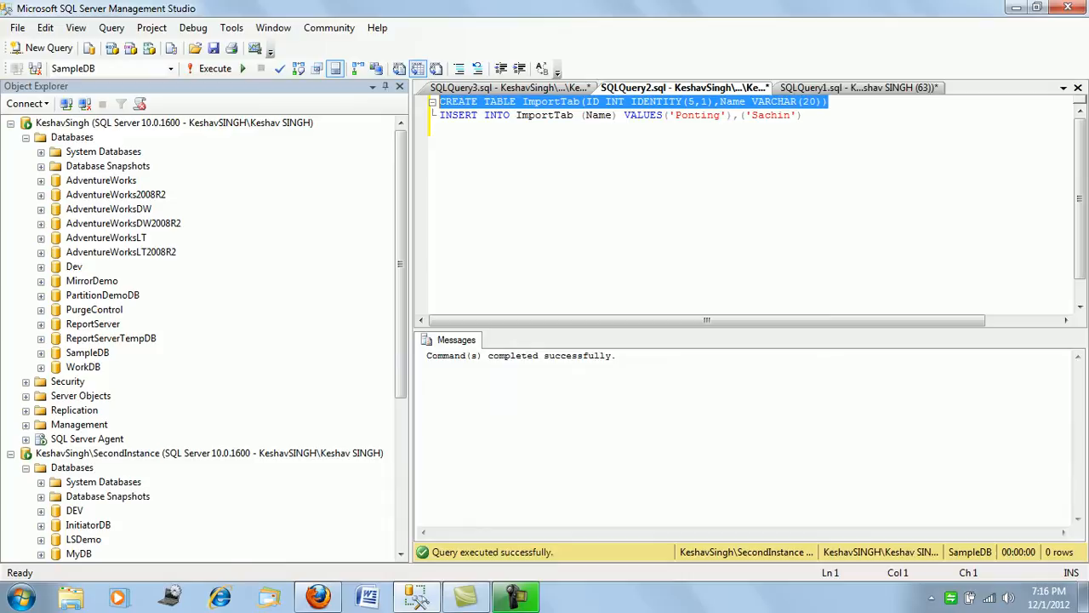
# Step: Turn the statement into DROP TABLE ImportTab and execute it to remove the old table
pyautogui.hotkey('ctrl', 'End')
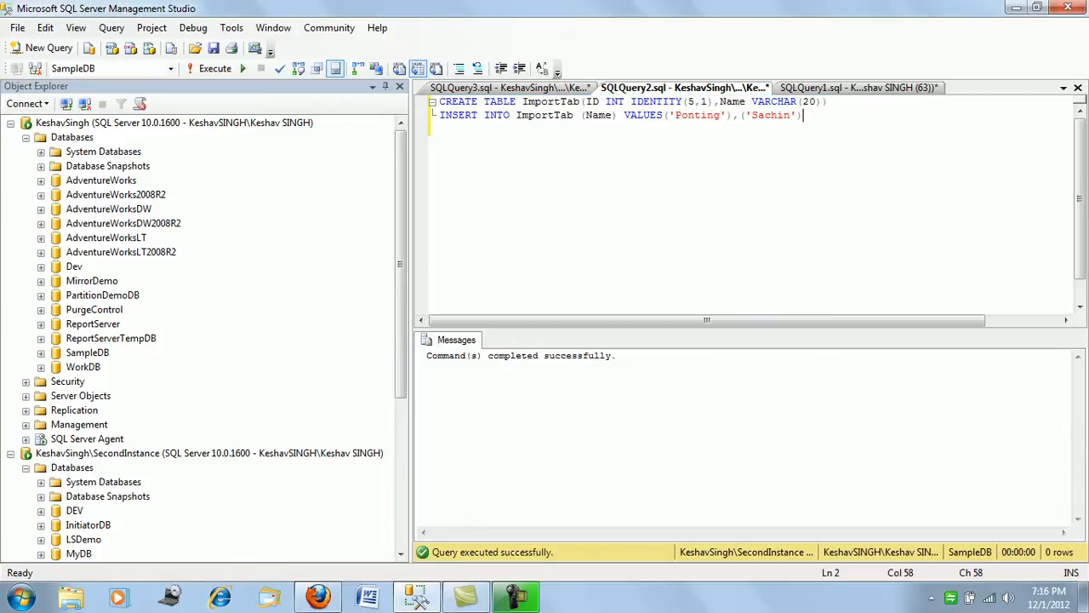
pyautogui.click(579, 101)
pyautogui.press('Return')
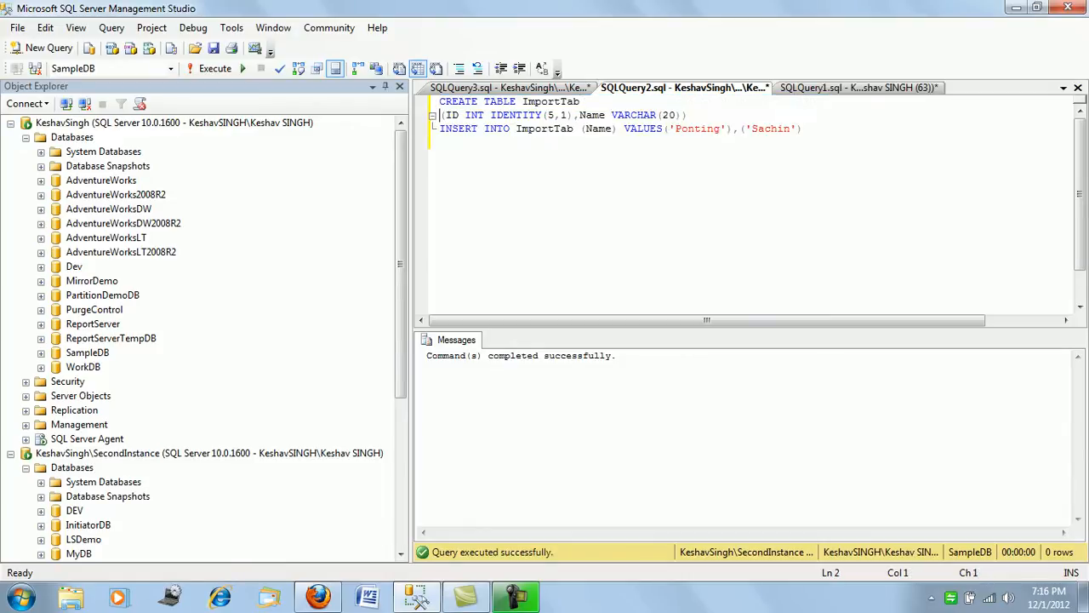
pyautogui.doubleClick(458, 101)
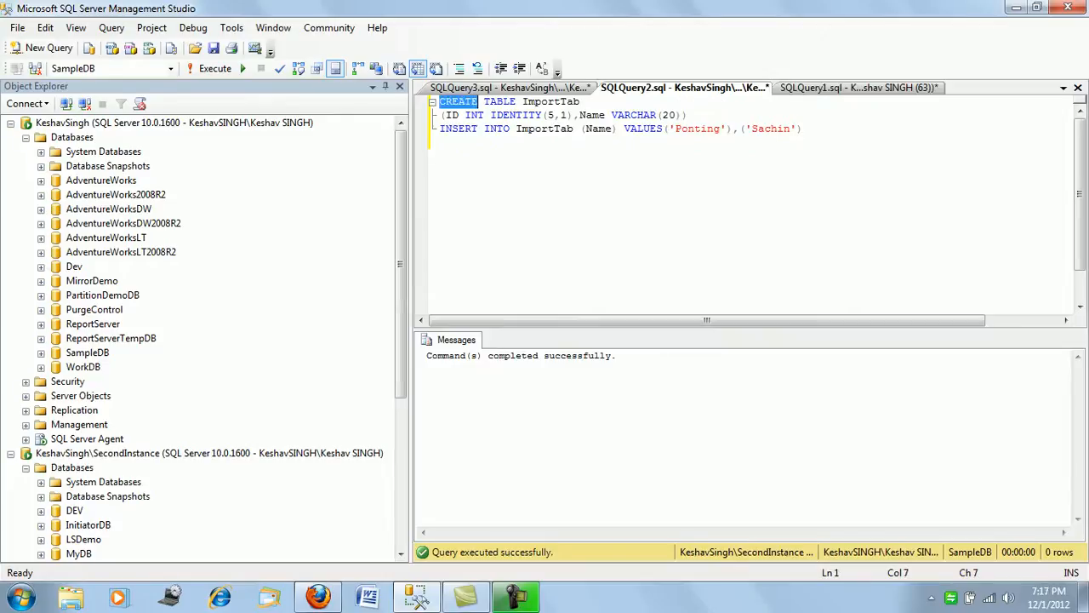
pyautogui.write('DROP')
pyautogui.press('End')
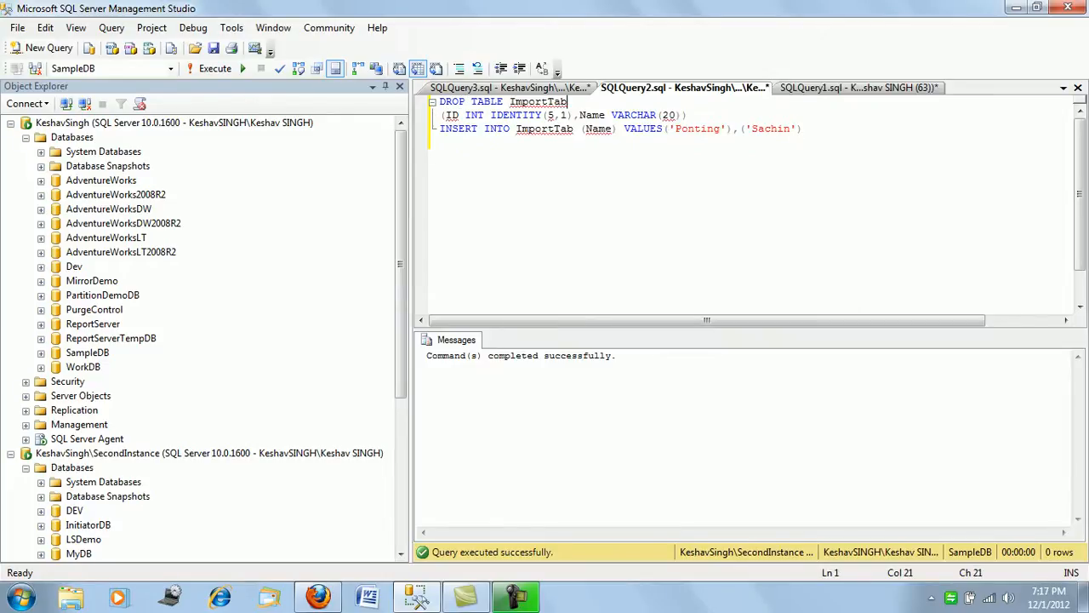
pyautogui.hotkey('shift', 'Home')
pyautogui.press('F5')
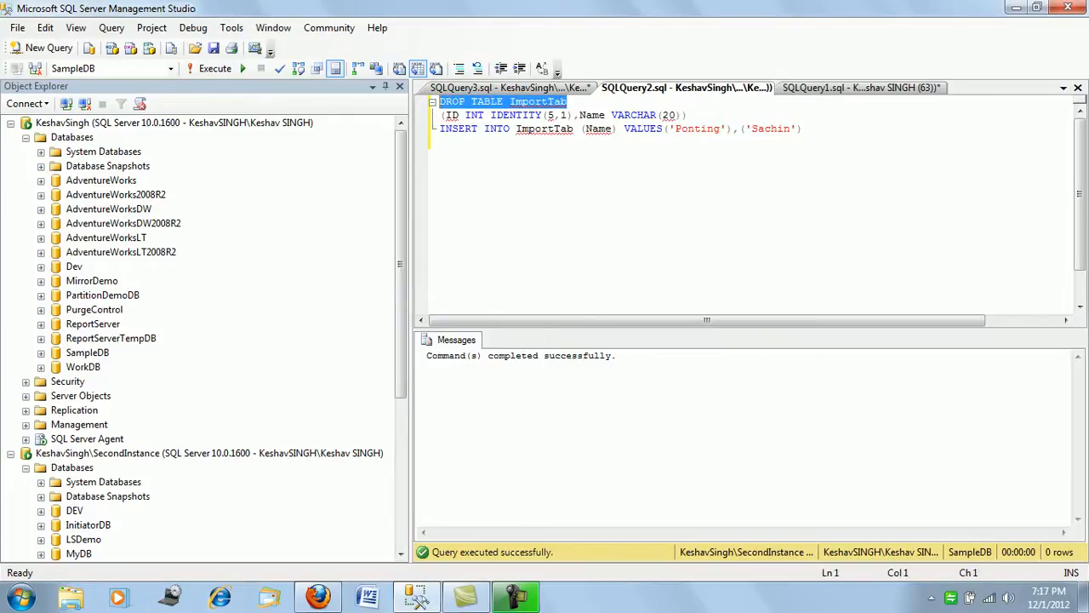
# Step: Restore CREATE TABLE with IDENTITY(1,1) instead of IDENTITY(5,1) and recreate ImportTab
pyautogui.hotkey('ctrl', 'z')
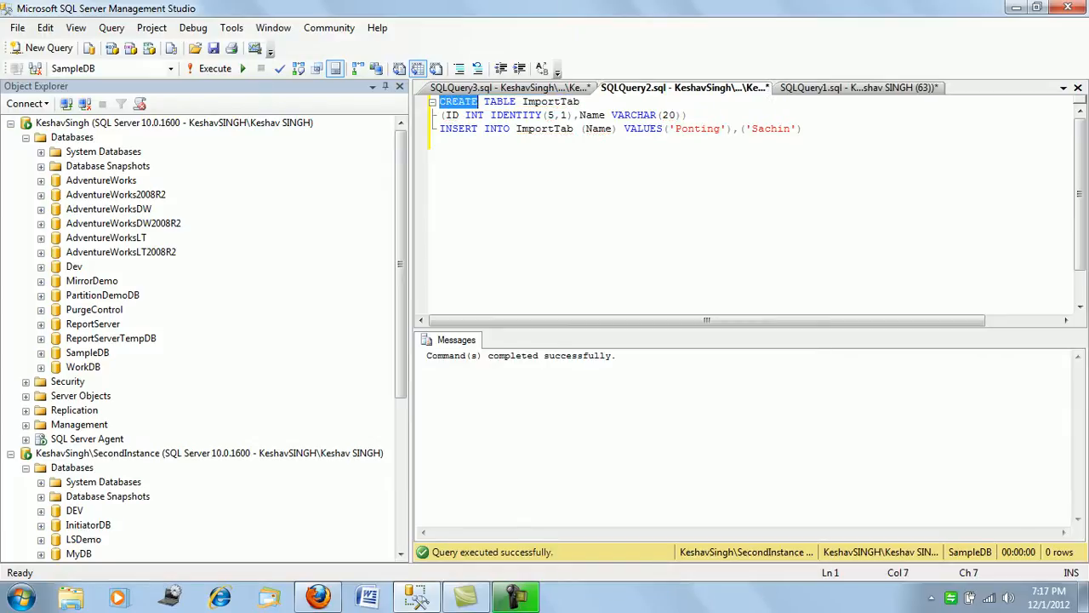
pyautogui.moveTo(554, 115); pyautogui.dragTo(561, 115)
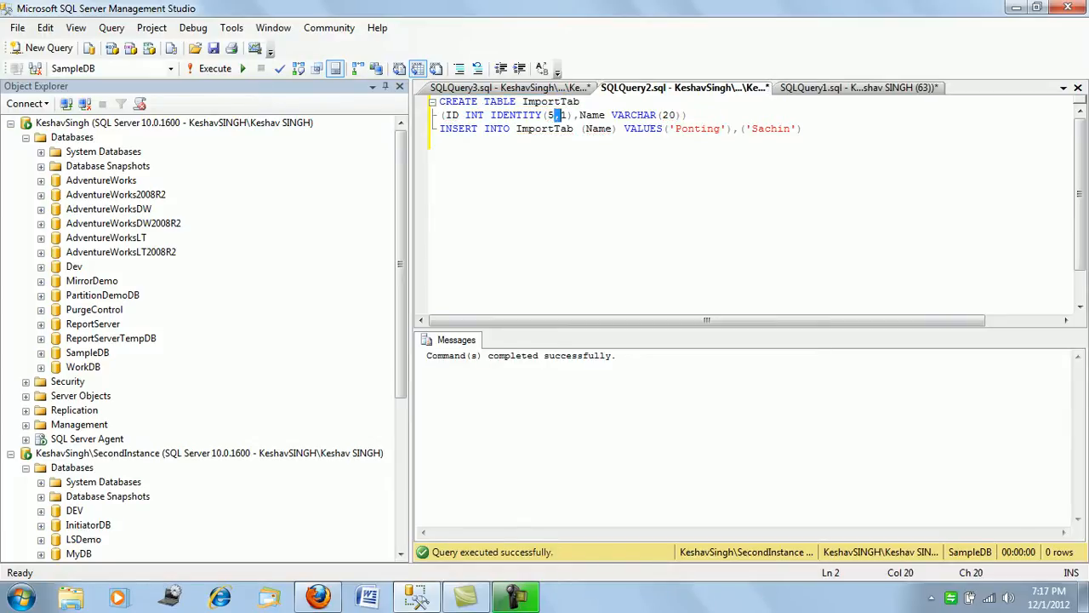
pyautogui.press('BackSpace')
pyautogui.write('1')
pyautogui.press('Home')
pyautogui.press('BackSpace')
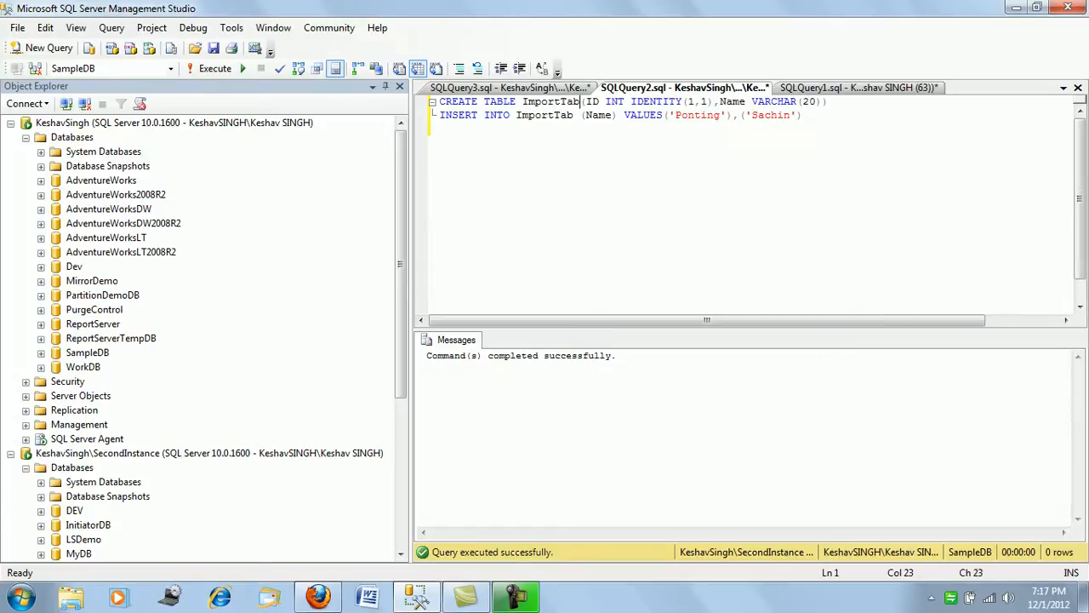
pyautogui.press('End')
pyautogui.hotkey('shift', 'Home')
pyautogui.press('F5')
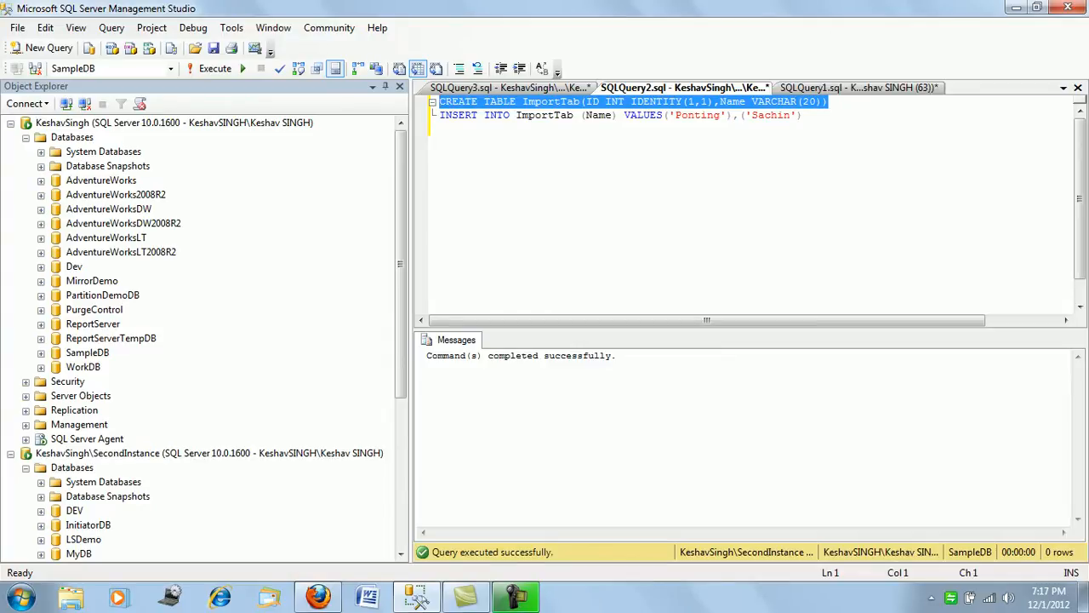
# Step: Execute the INSERT adding Ponting and Sachin to ImportTab (2 rows affected)
pyautogui.press('Down')
pyautogui.press('End')
pyautogui.hotkey('shift', 'Home')
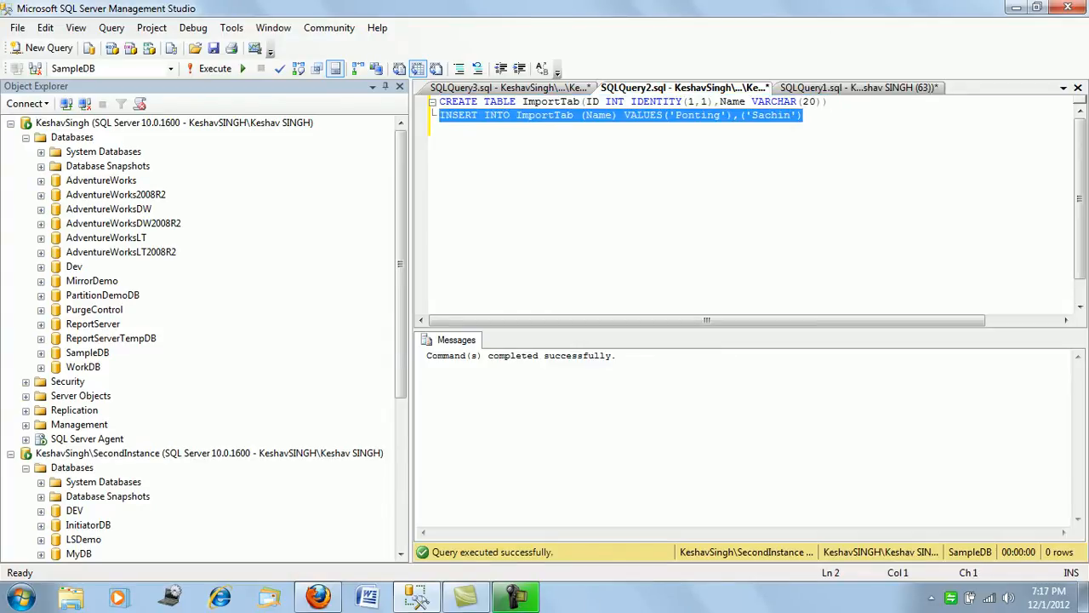
pyautogui.press('F5')
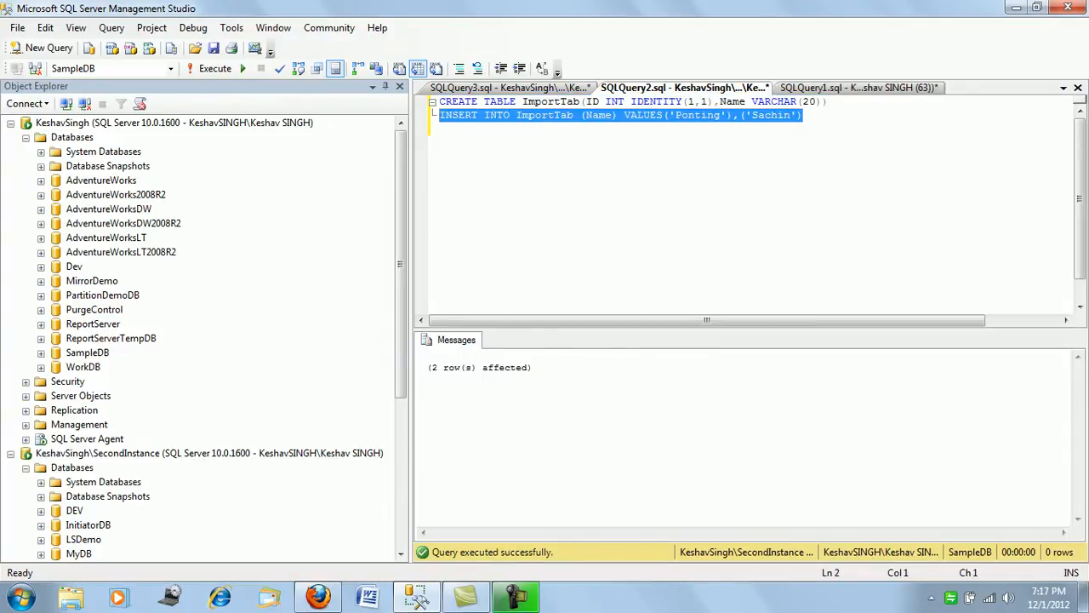
# Step: Run Select * from ImportTab, returning Ponting and Sachin with IDs 1 and 2
pyautogui.press('End')
pyautogui.press('Return')
pyautogui.press('Return')
pyautogui.write('S')
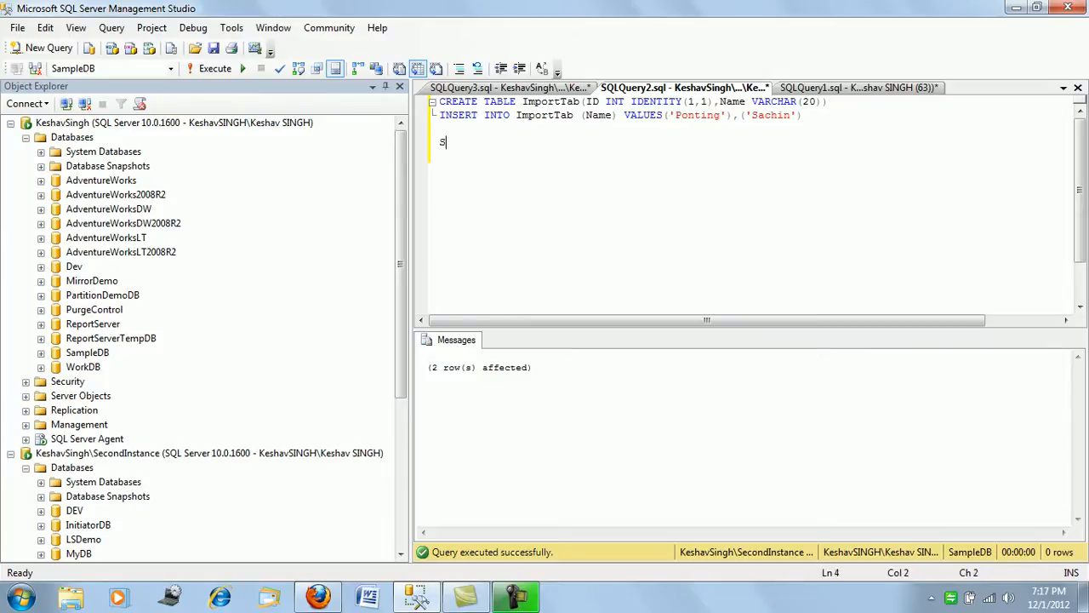
pyautogui.write('elect * from ')
pyautogui.write('Im')
pyautogui.press('Tab')
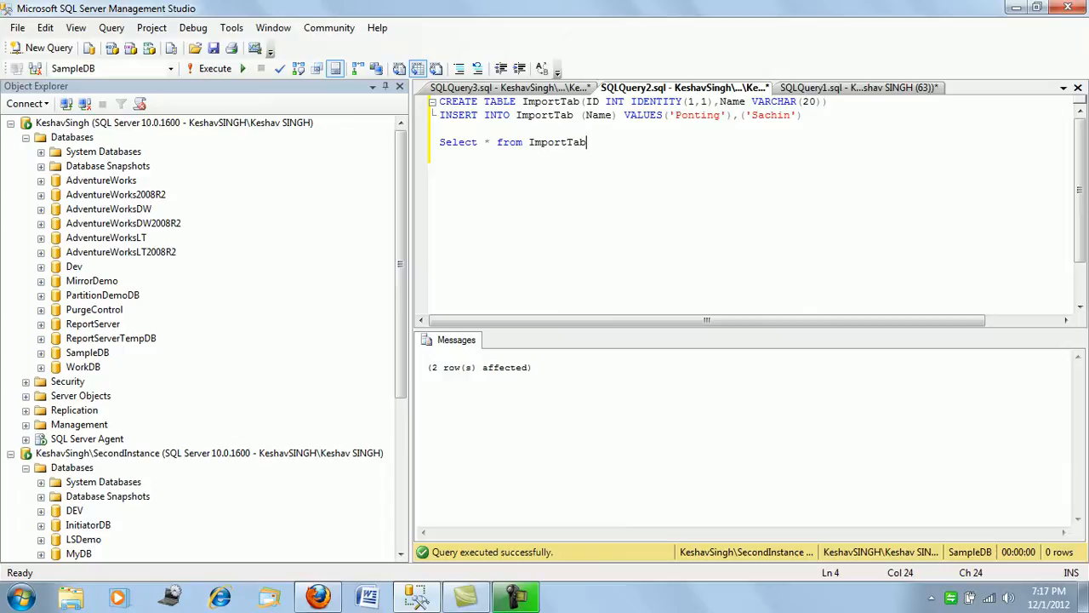
pyautogui.hotkey('shift', 'Home')
pyautogui.press('F5')
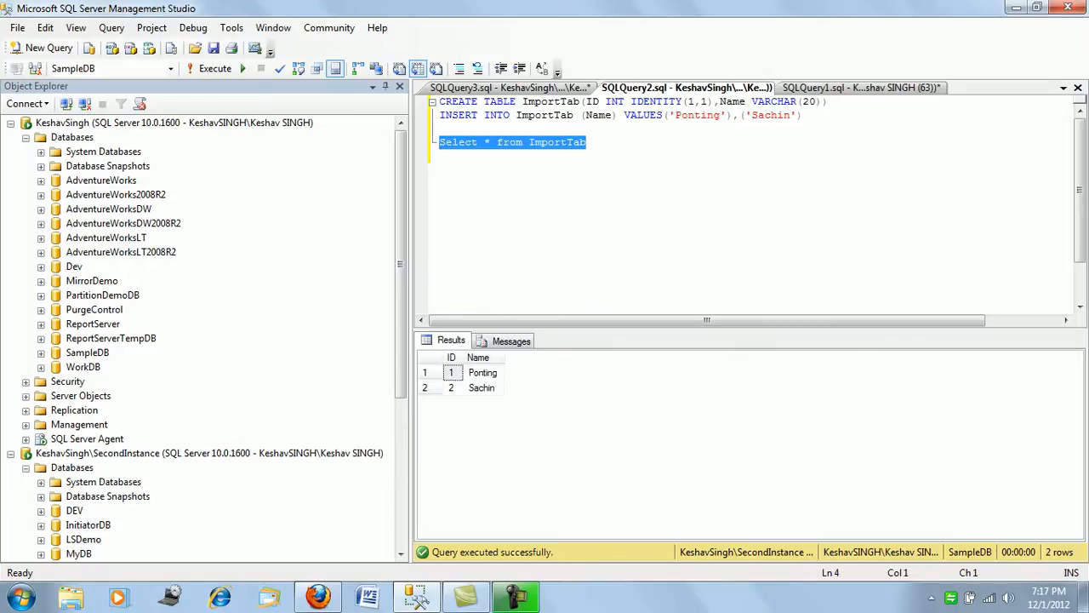
# Step: In the ExportTab script, run Select * from ExportTab, returning Keshav and Tony
pyautogui.hotkey('ctrl', 'Tab')
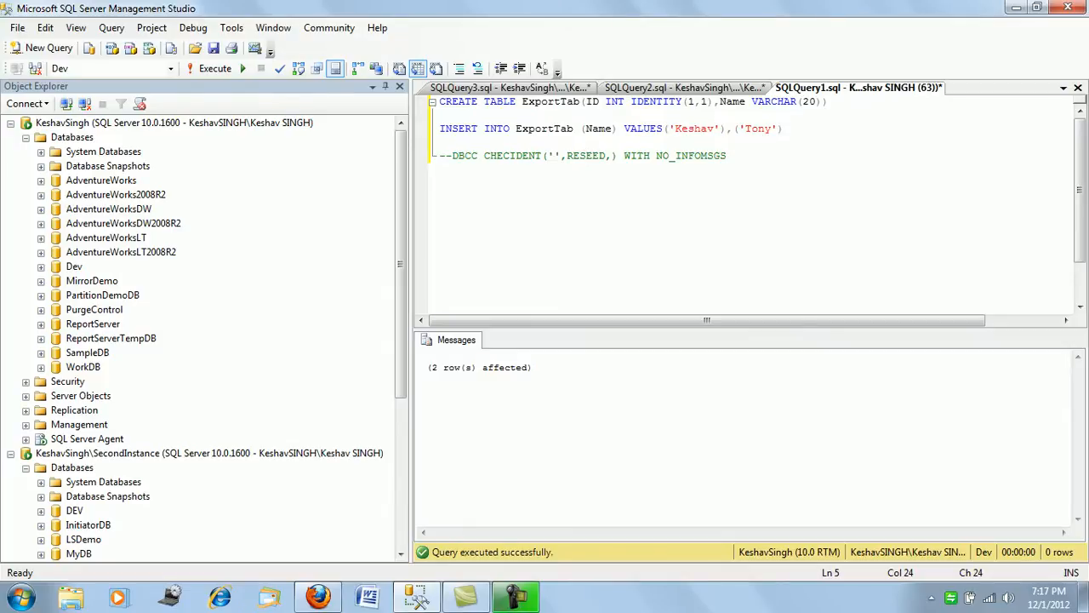
pyautogui.press('Home')
pyautogui.press('Return')
pyautogui.press('Return')
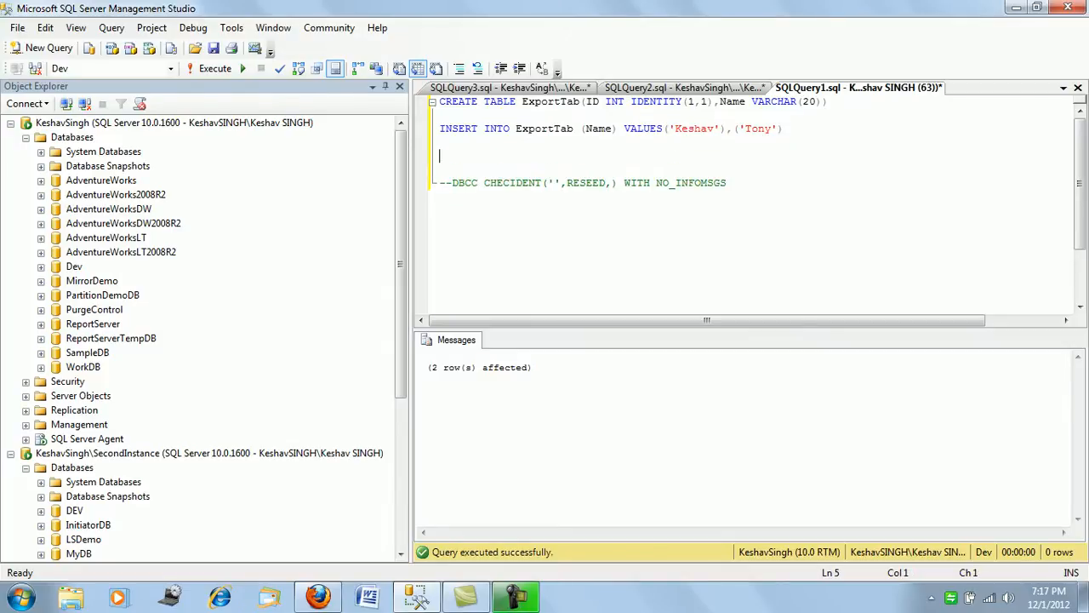
pyautogui.press('Up')
pyautogui.press('Up')
pyautogui.write('Select')
pyautogui.write(' * from Ex')
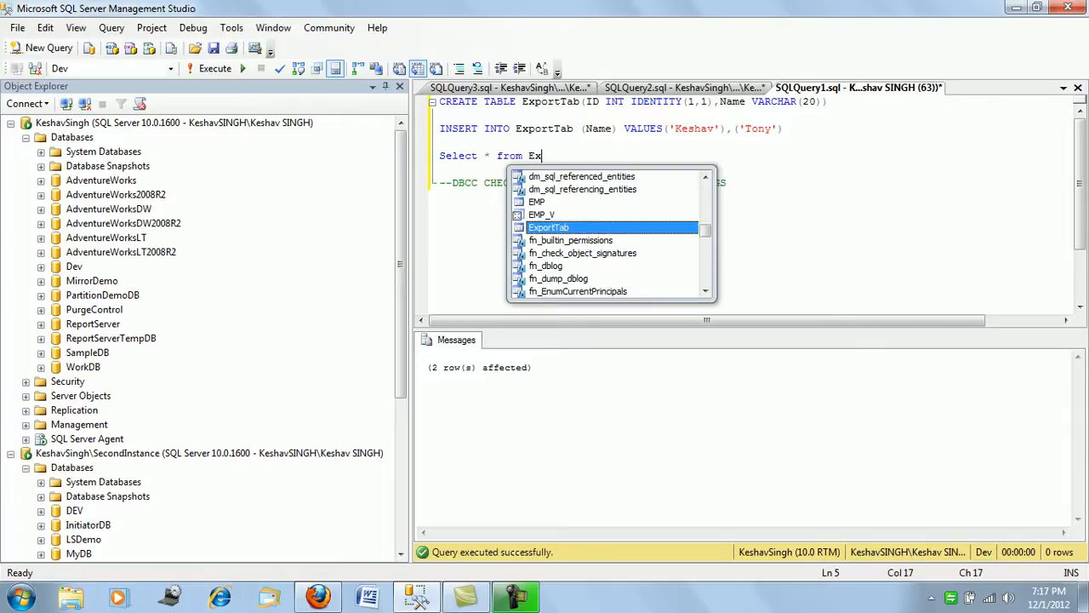
pyautogui.press('Tab')
pyautogui.hotkey('shift', 'Home')
pyautogui.press('F5')
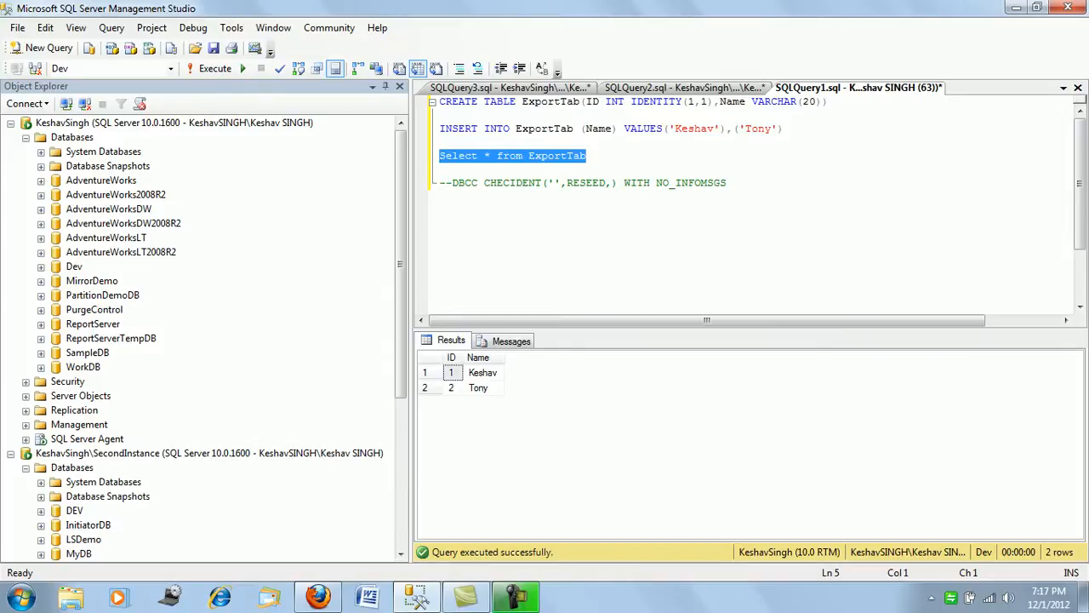
# Step: Compare the ID column definitions in the ExportTab and ImportTab scripts
pyautogui.click(681, 87)
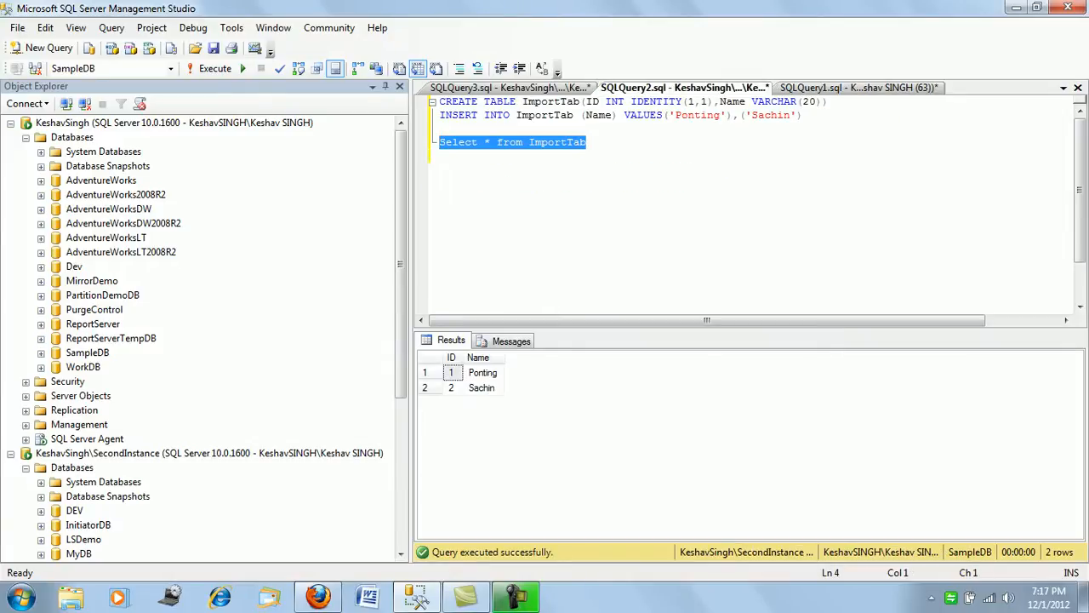
pyautogui.press('Down')
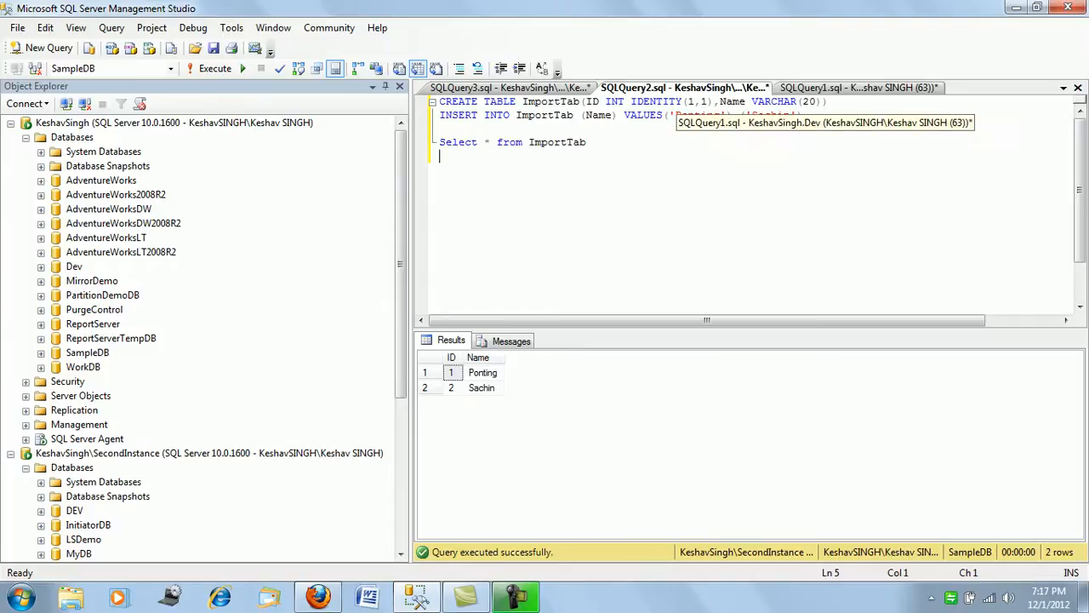
pyautogui.click(859, 87)
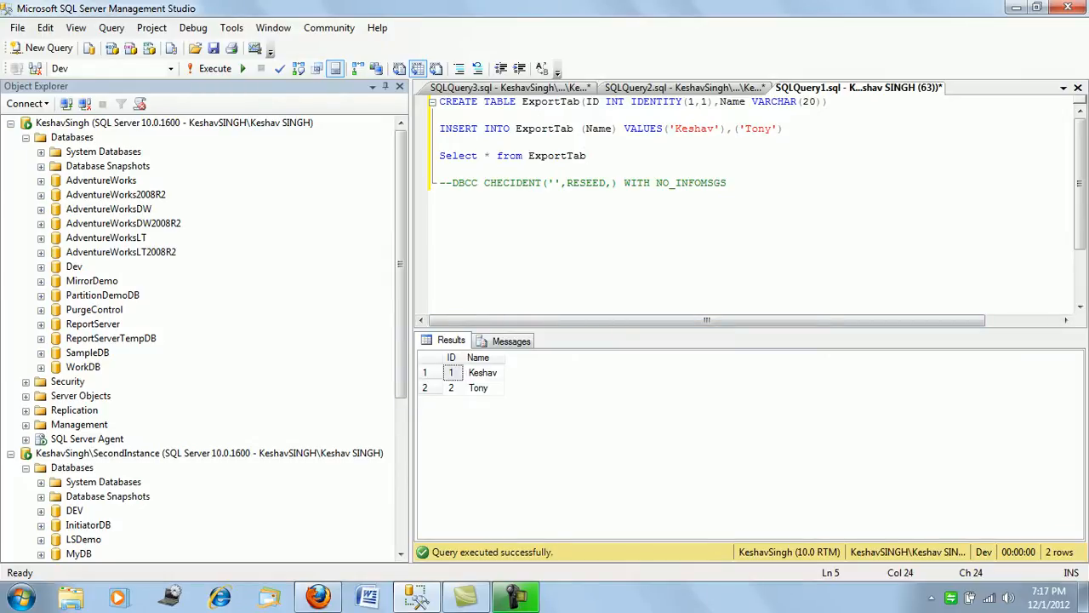
pyautogui.doubleClick(593, 101)
pyautogui.click(637, 182)
pyautogui.click(680, 88)
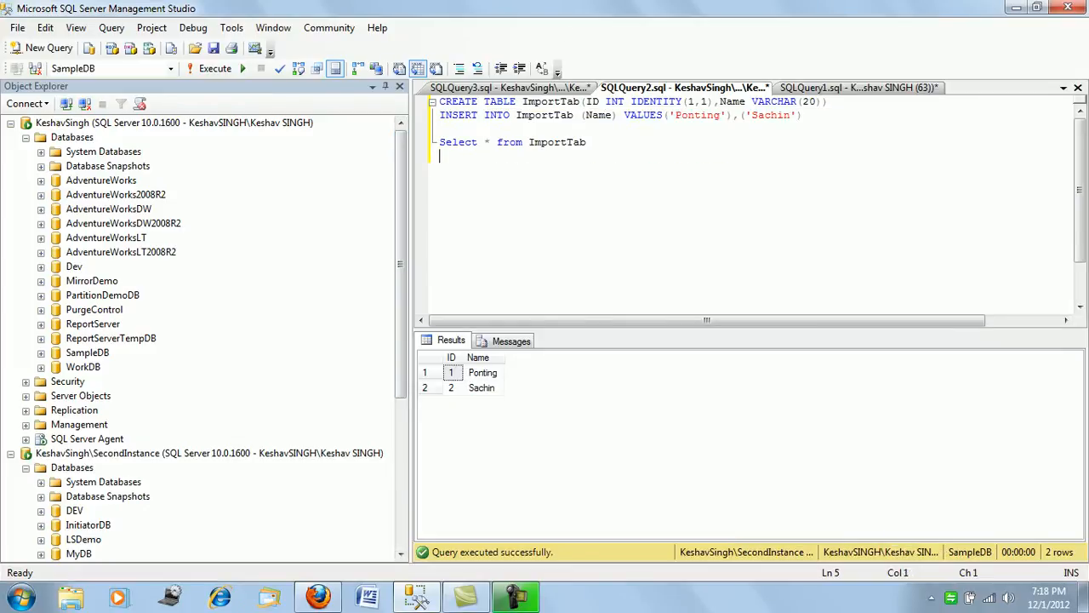
pyautogui.rightClick(81, 266)
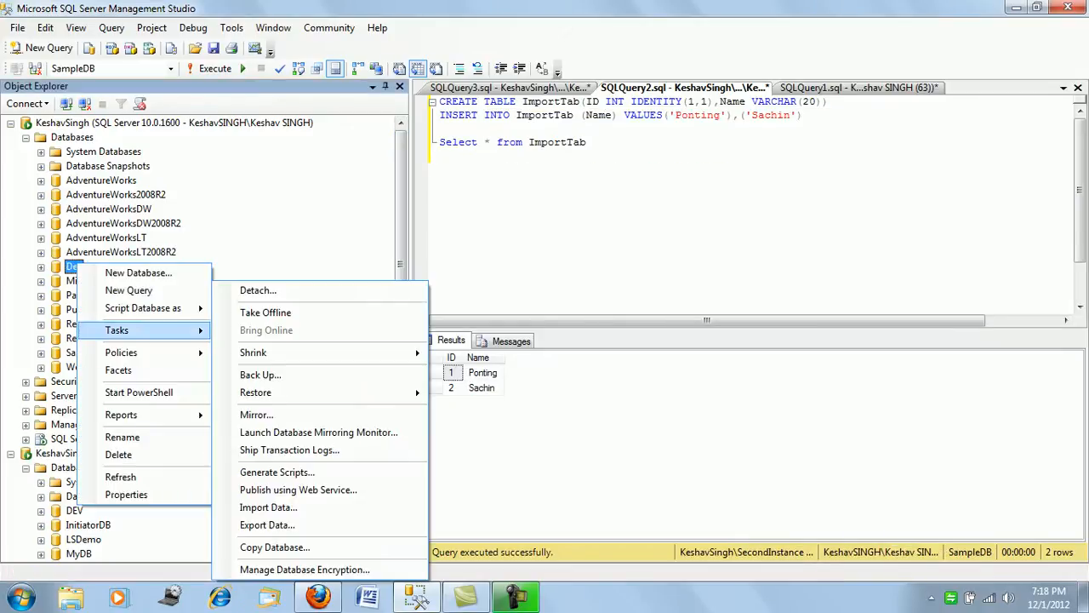
pyautogui.click(267, 524)
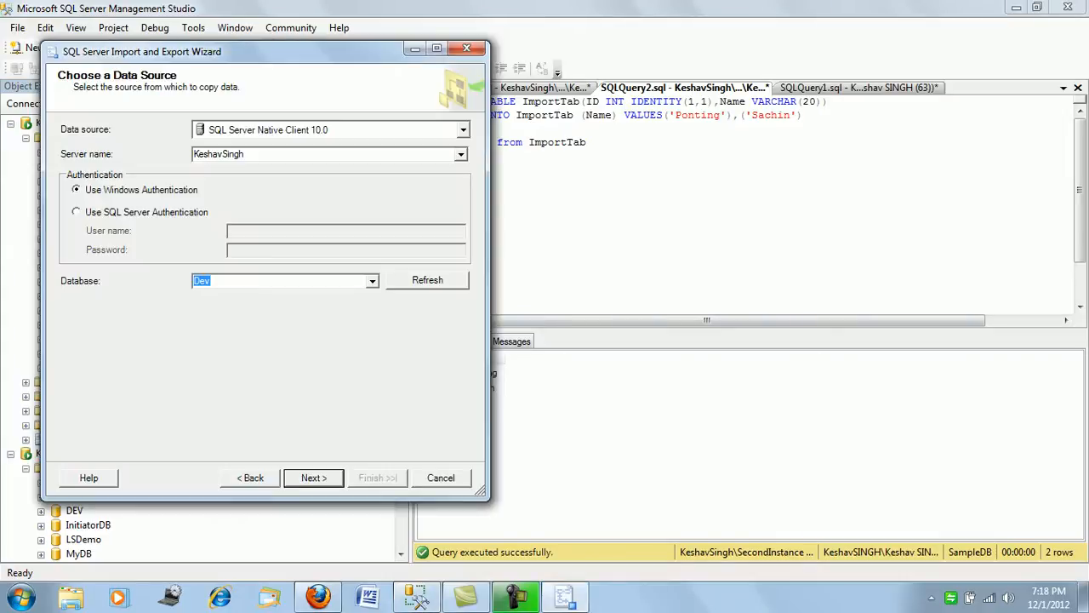
pyautogui.press('Escape')
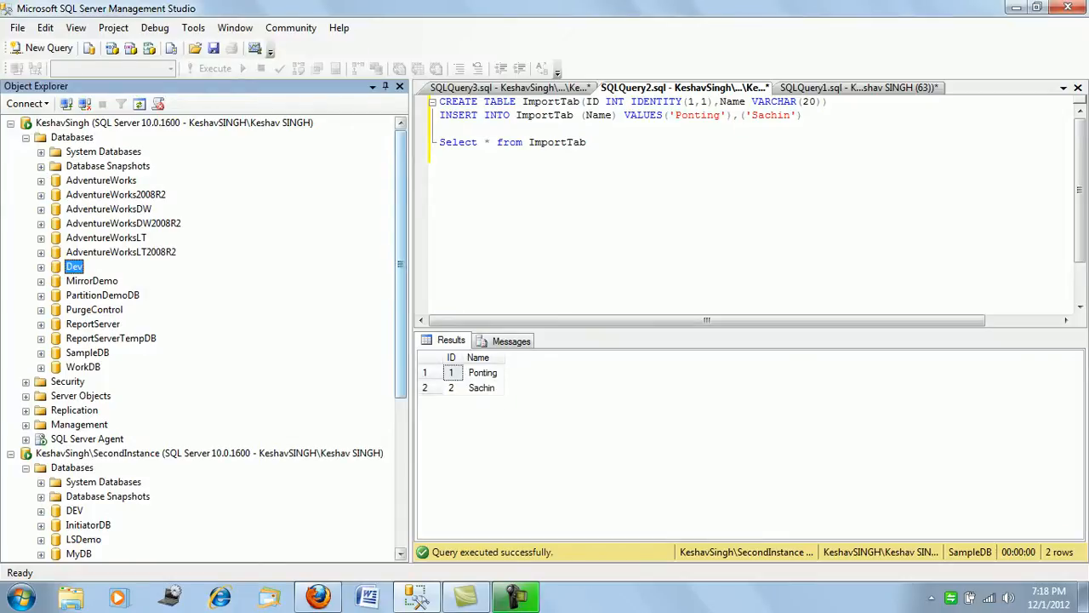
pyautogui.scroll(-2, 204, 340)
pyautogui.scroll(-4, 204, 341)
pyautogui.scroll(-1, 205, 341)
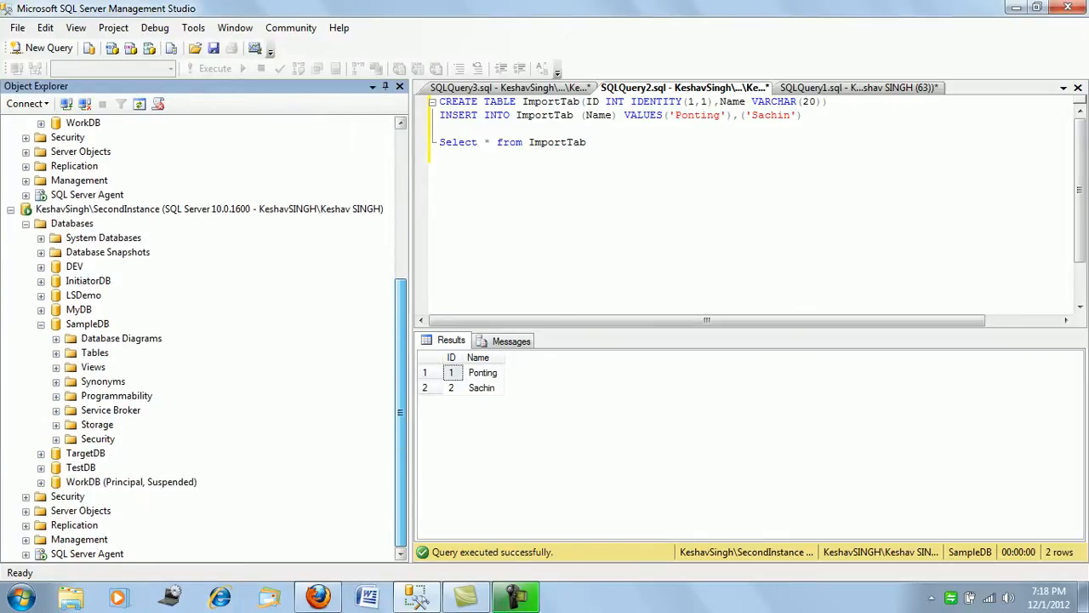
# Step: Start Import Data on SampleDB with the Dev database on KeshavSingh as source
pyautogui.rightClick(88, 324)
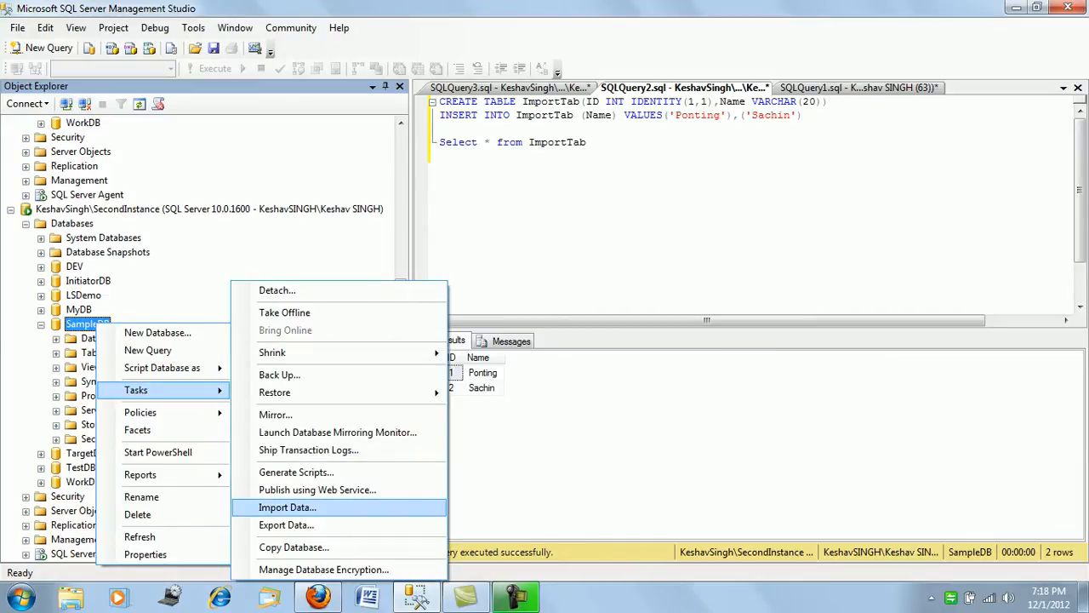
pyautogui.click(286, 507)
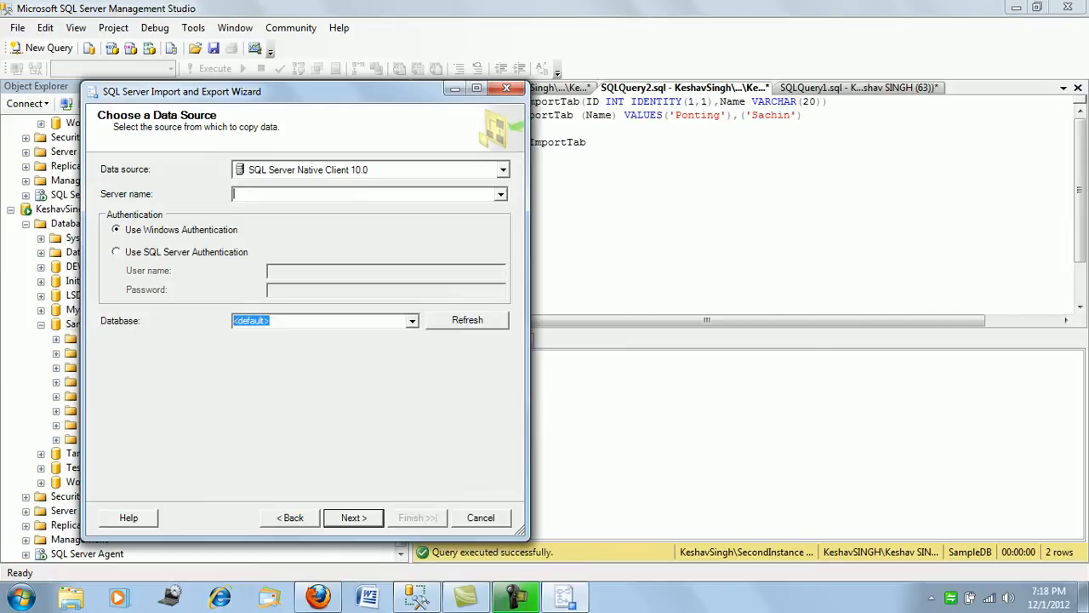
pyautogui.write('Kesh')
pyautogui.write('avSingh')
pyautogui.hotkey('alt', 'Down')
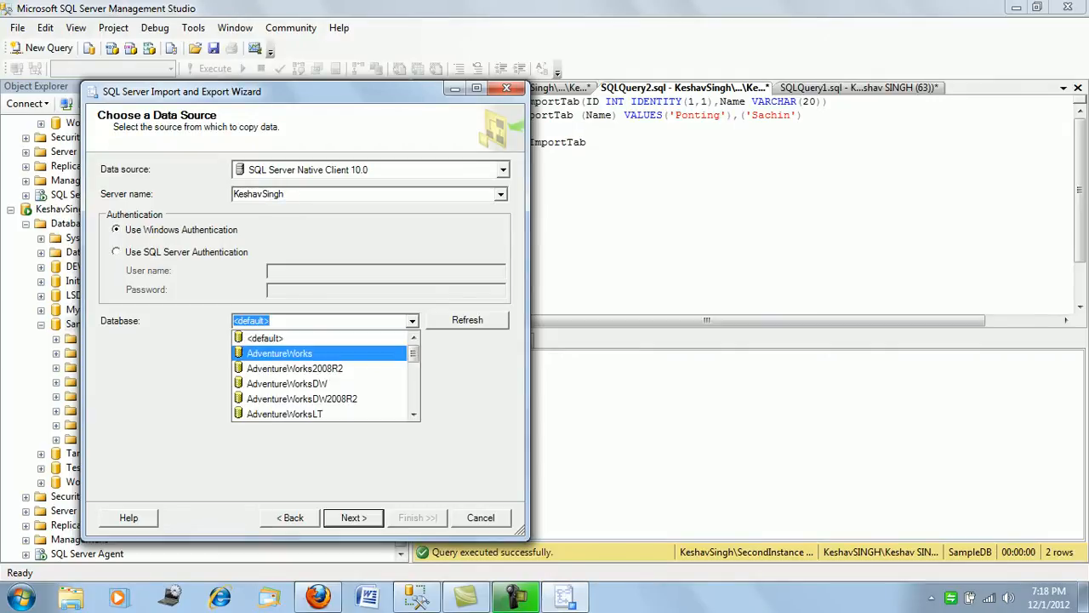
pyautogui.scroll(-2, 323, 374)
pyautogui.scroll(-1, 323, 374)
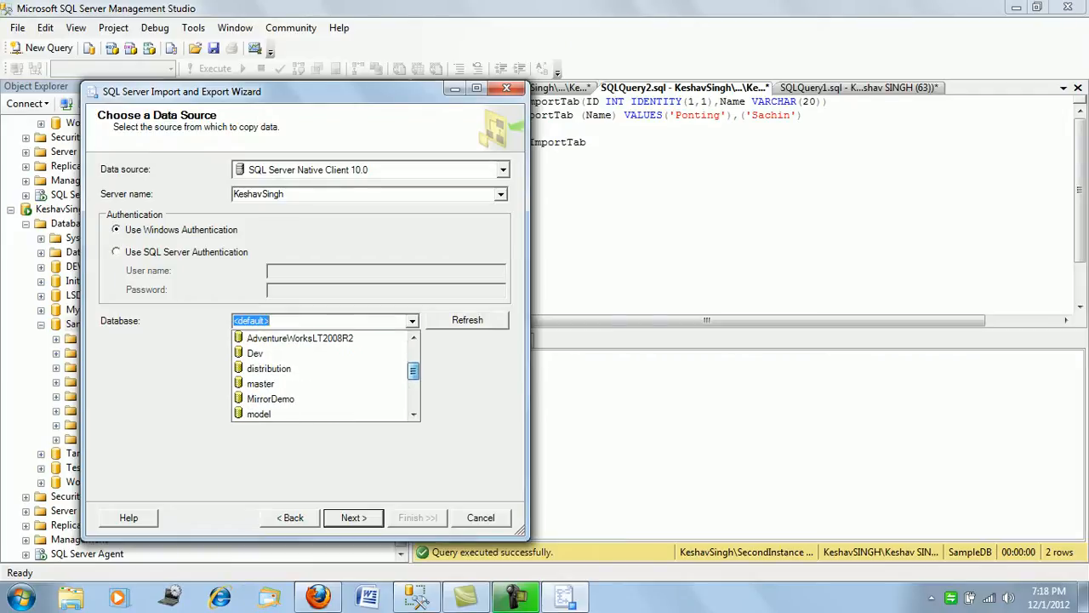
pyautogui.press('Up')
pyautogui.press('Return')
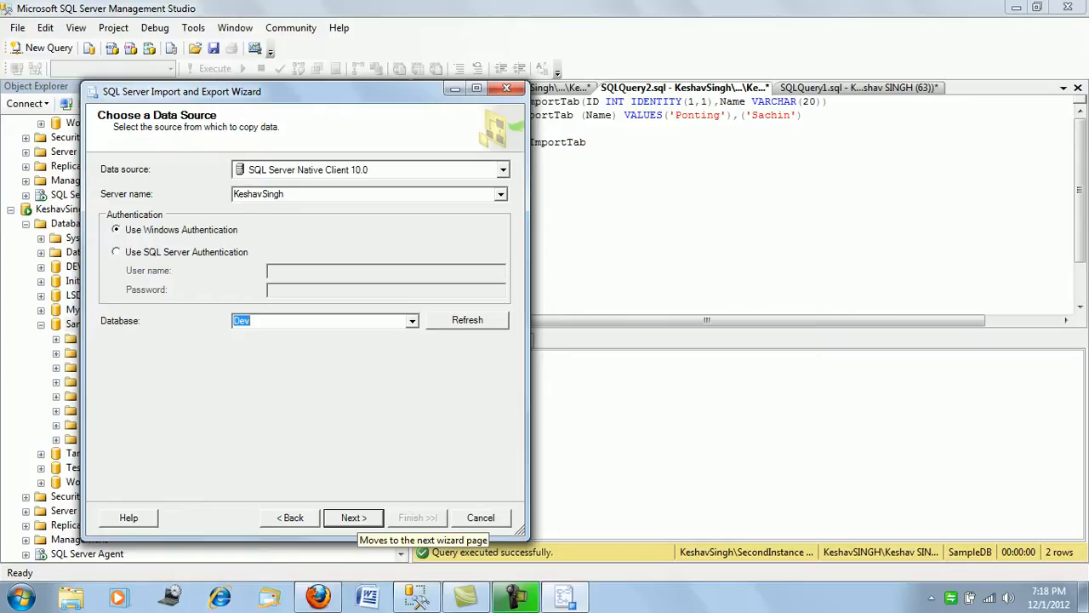
pyautogui.click(353, 518)
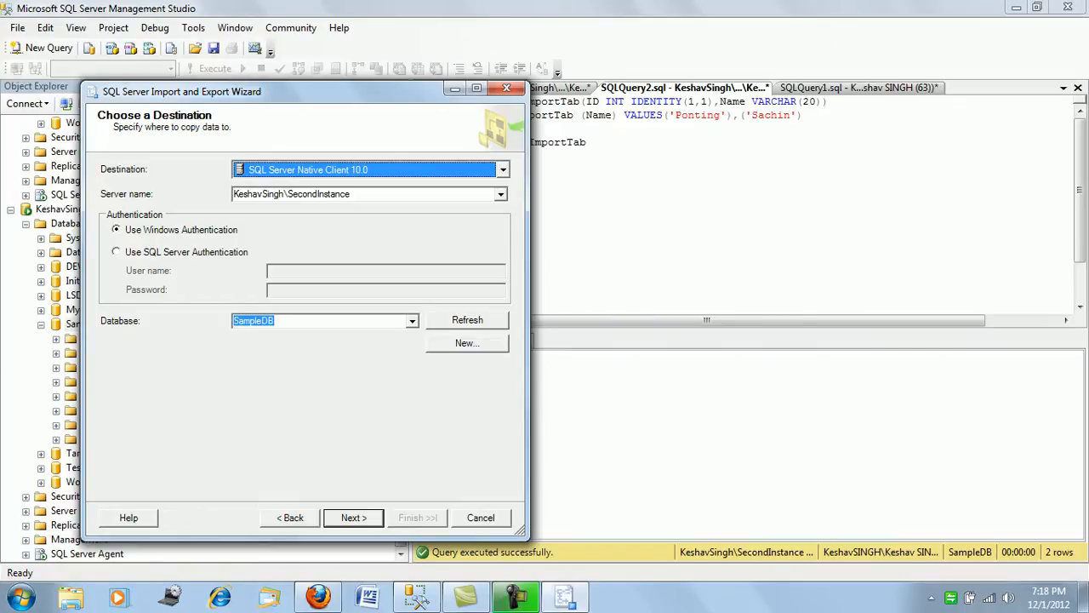
# Step: Accept SampleDB as destination and keep copying from tables or views
pyautogui.press('Return')
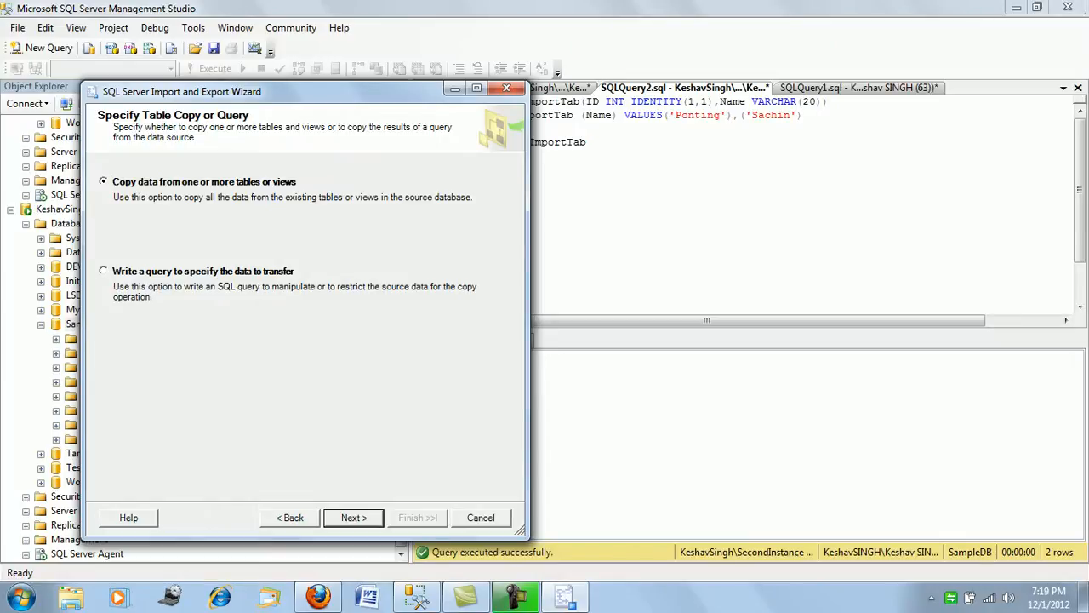
pyautogui.press('Return')
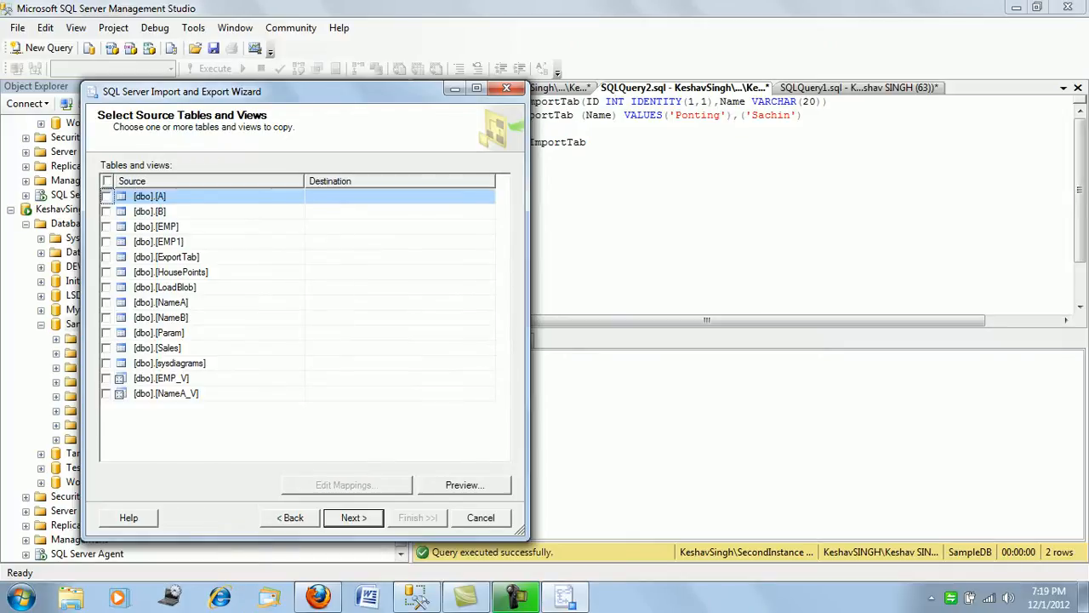
# Step: Tick [dbo].[ExportTab] and set its destination to the existing [dbo].[ImportTab]
pyautogui.click(106, 256)
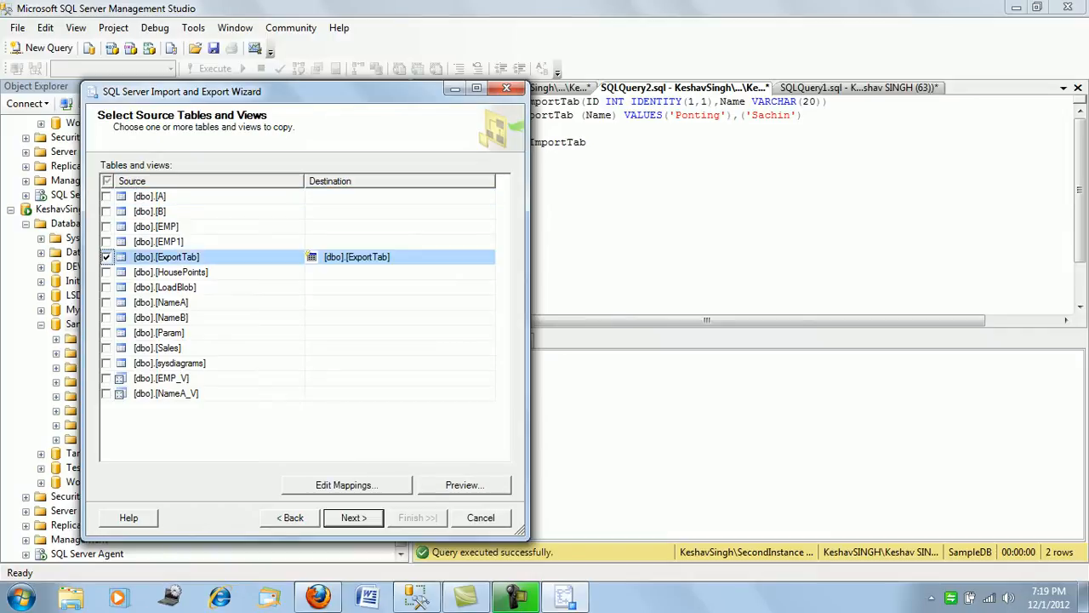
pyautogui.click(357, 256)
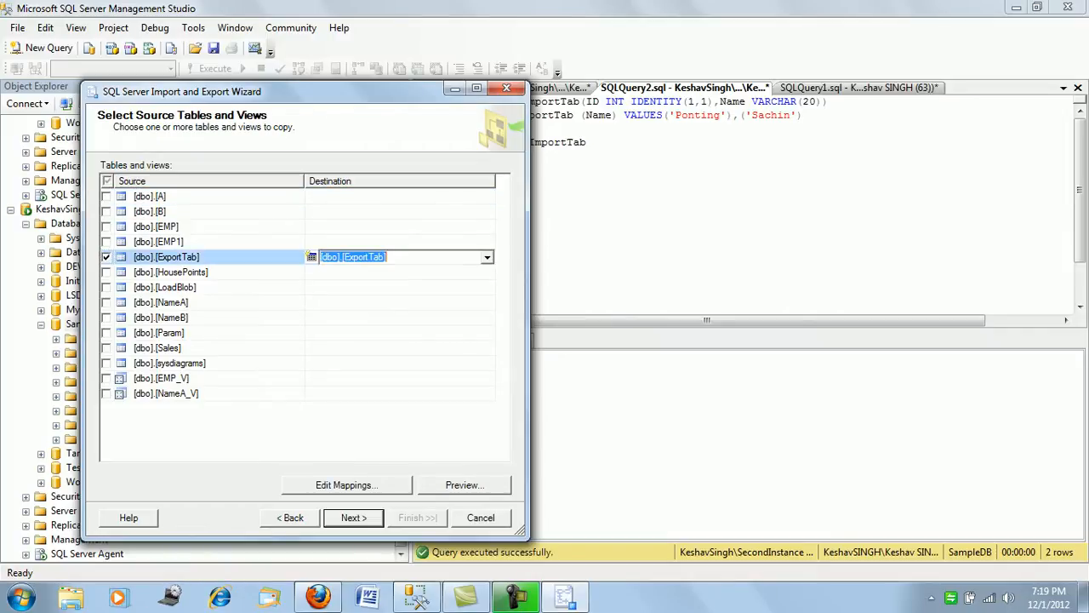
pyautogui.click(486, 256)
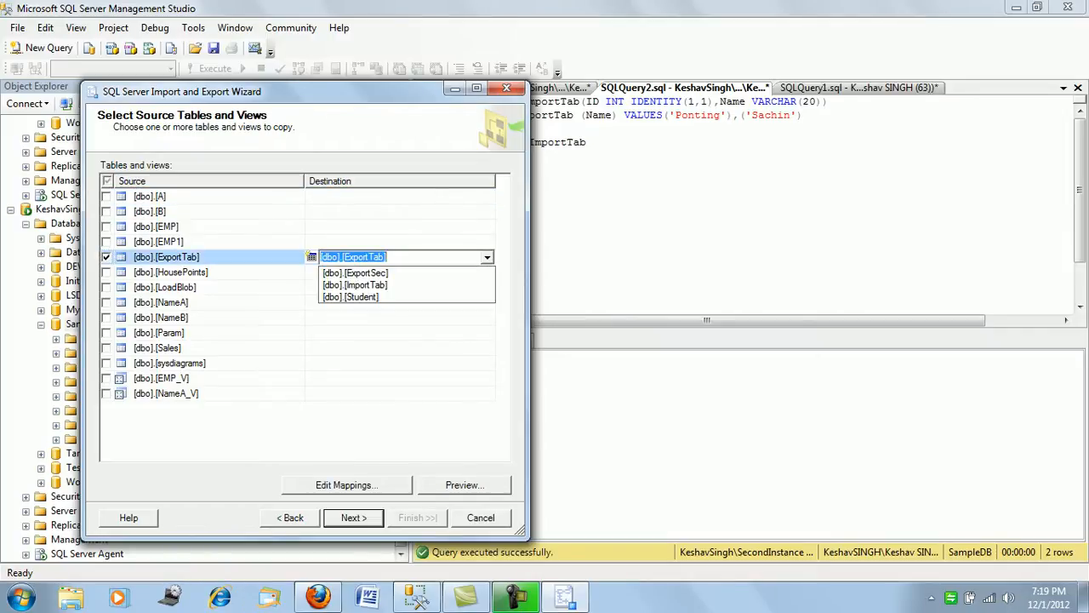
pyautogui.press('Return')
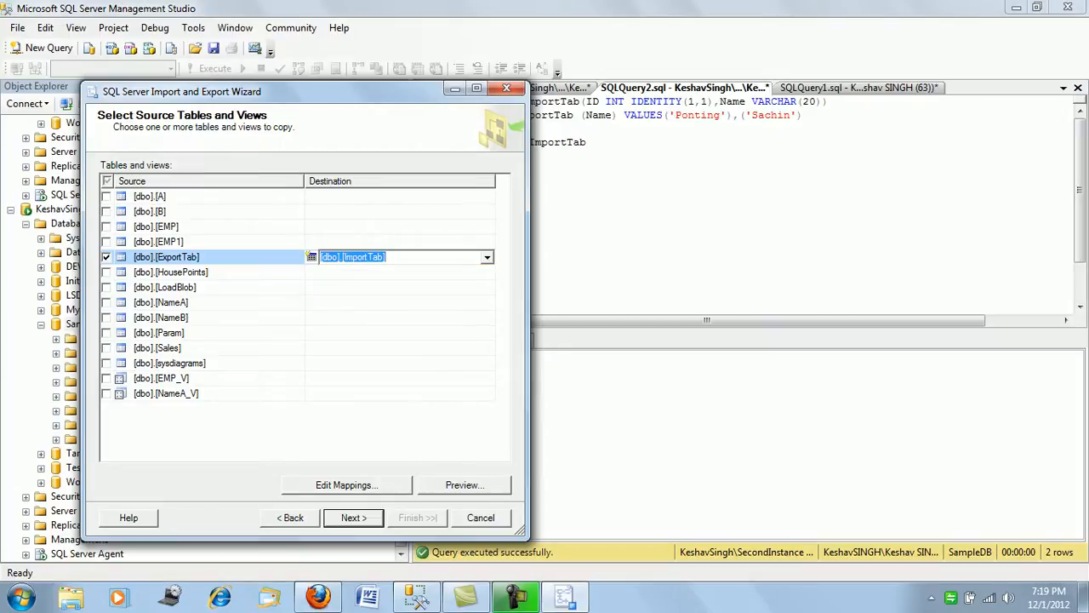
pyautogui.press('Down')
pyautogui.press('Down')
pyautogui.press('Down')
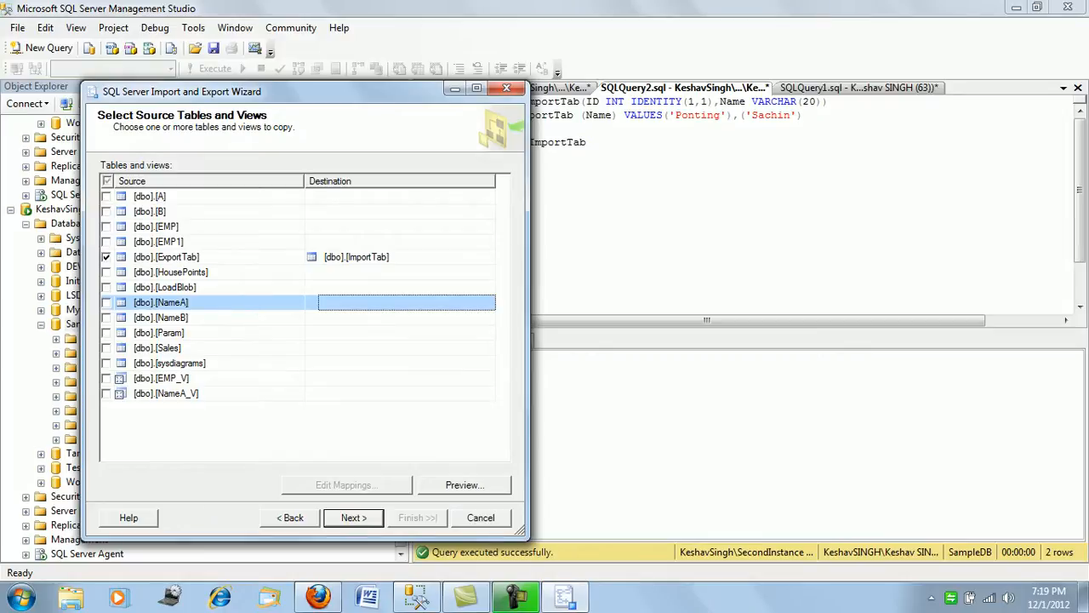
pyautogui.press('Up')
pyautogui.press('Up')
pyautogui.press('Up')
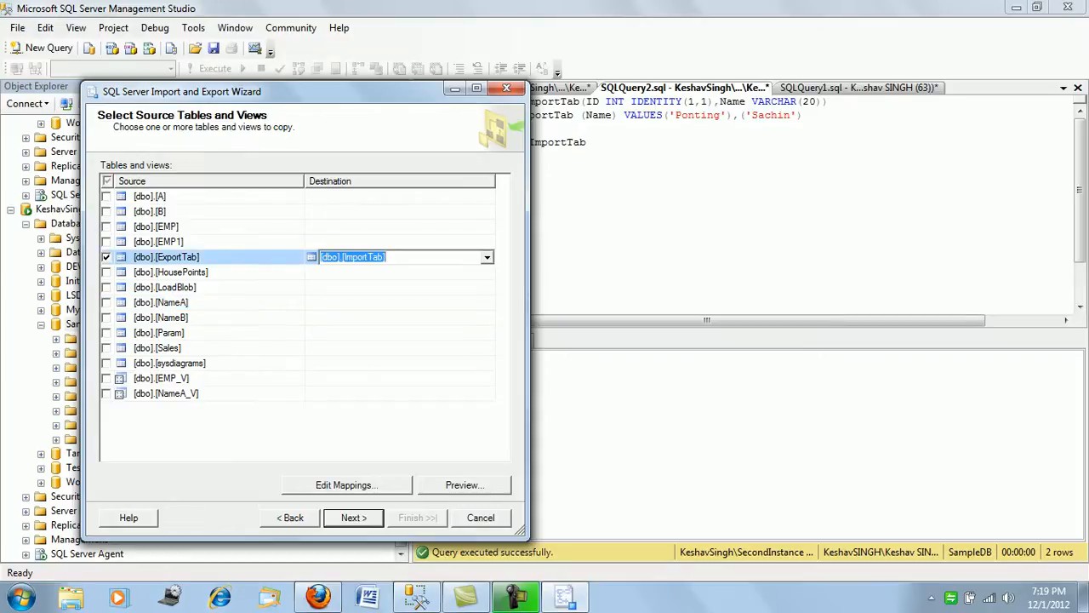
pyautogui.hotkey('alt', 'e')
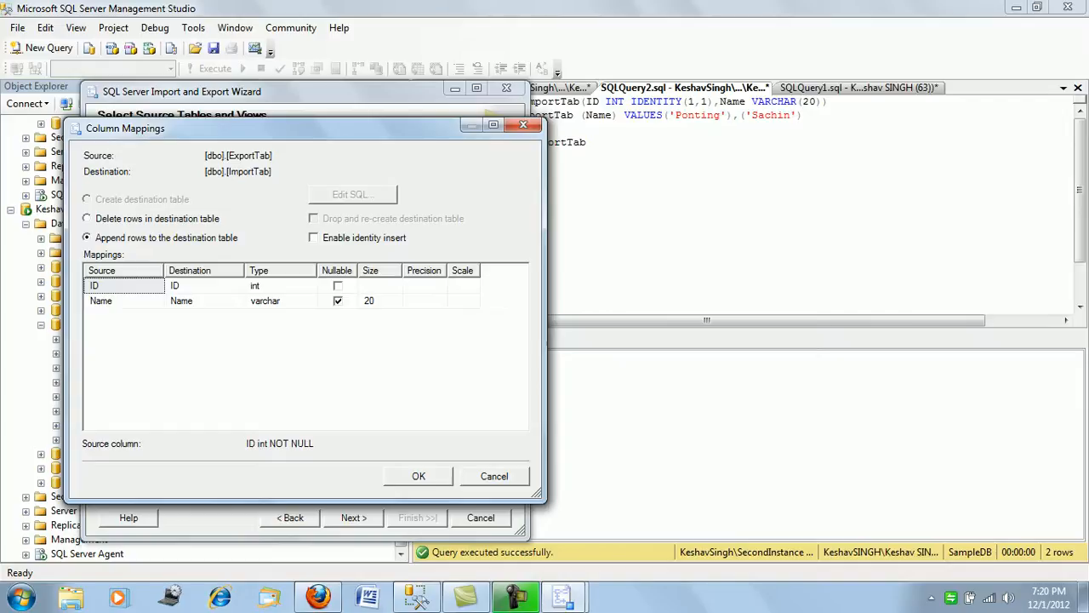
# Step: Close the column mappings and advance to the Complete the Wizard page
pyautogui.press('Return')
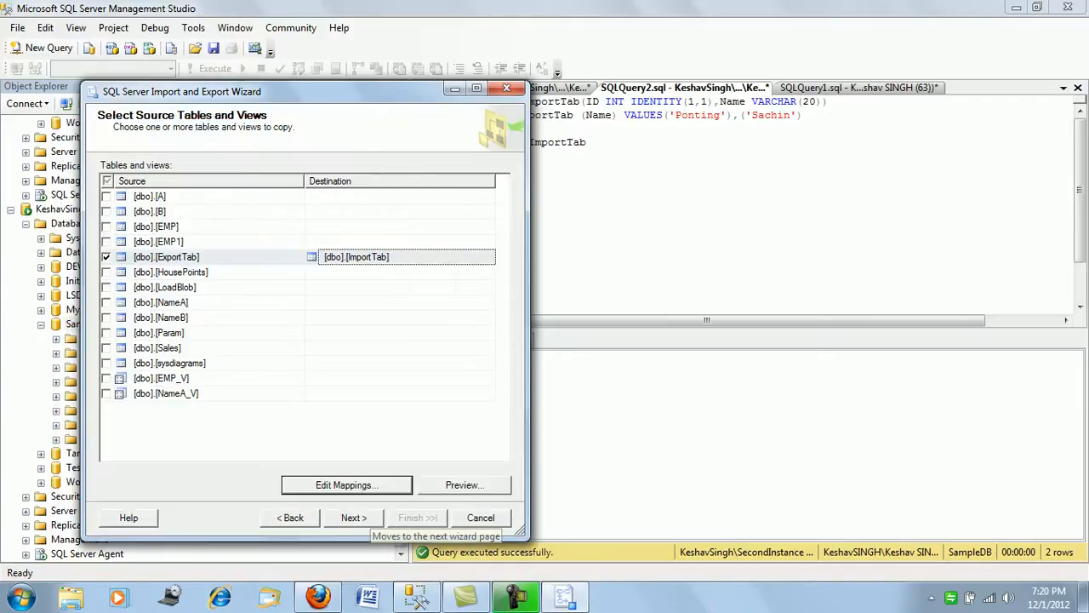
pyautogui.click(353, 518)
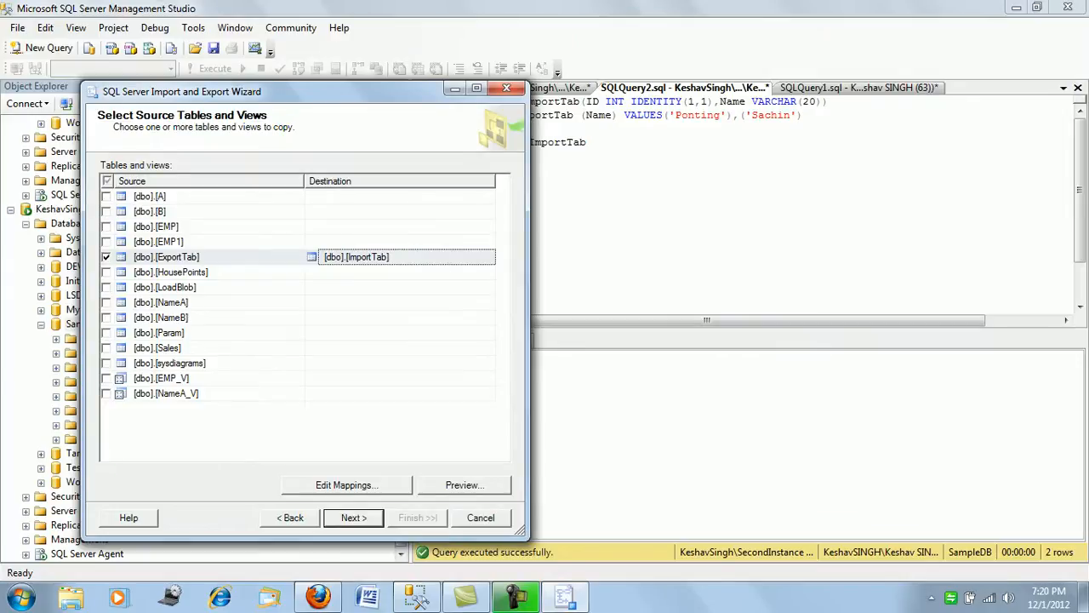
pyautogui.press('Return')
# Step: Run the import and view the report on the read-only ID column validation error
pyautogui.press('Return')
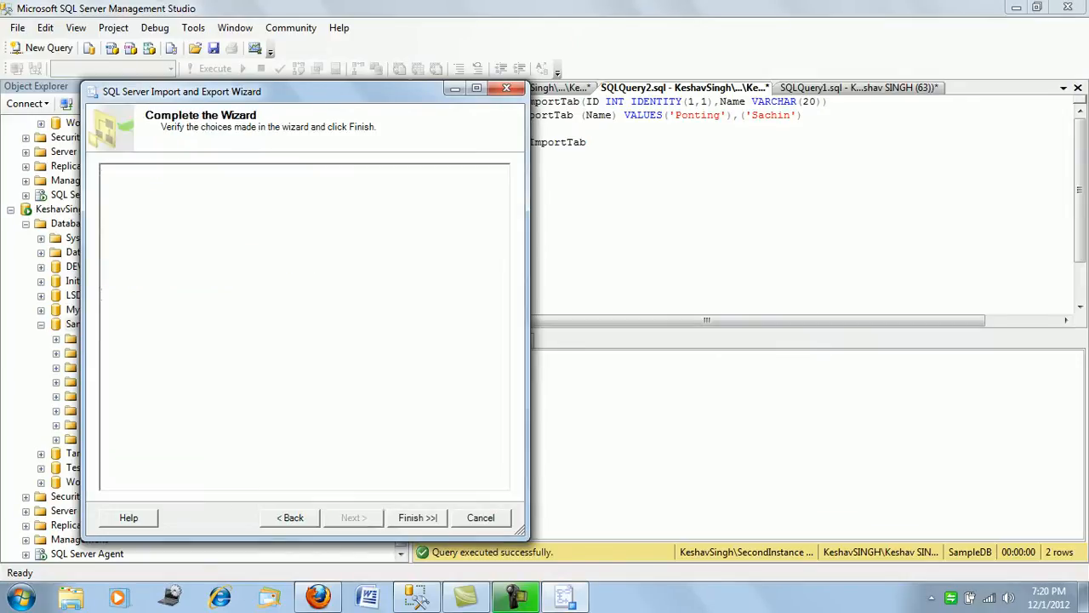
pyautogui.press('Return')
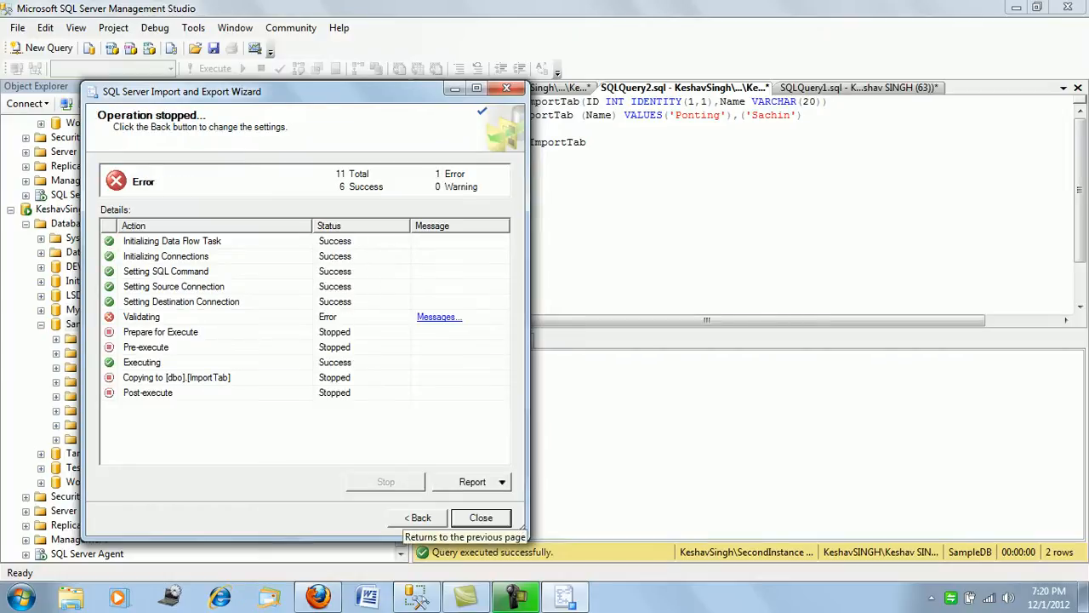
pyautogui.click(439, 316)
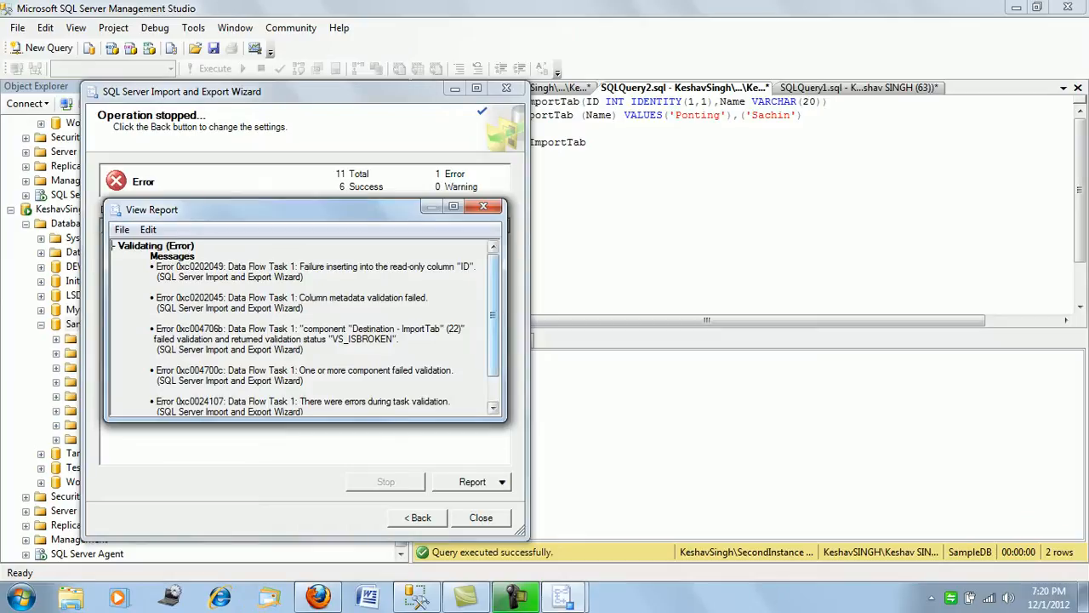
pyautogui.scroll(-2, 306, 327)
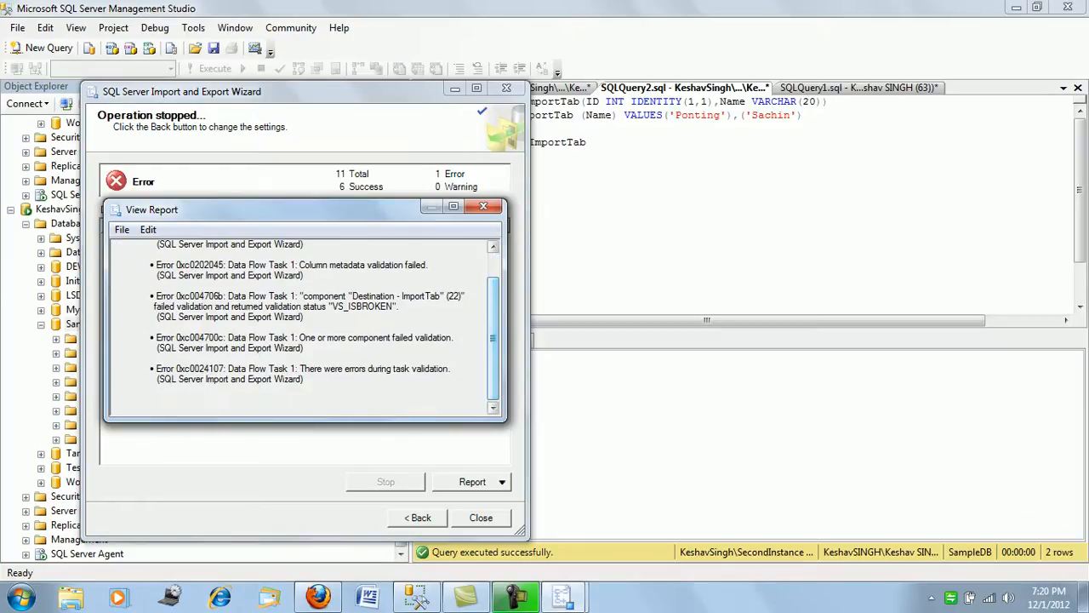
pyautogui.scroll(2, 305, 325)
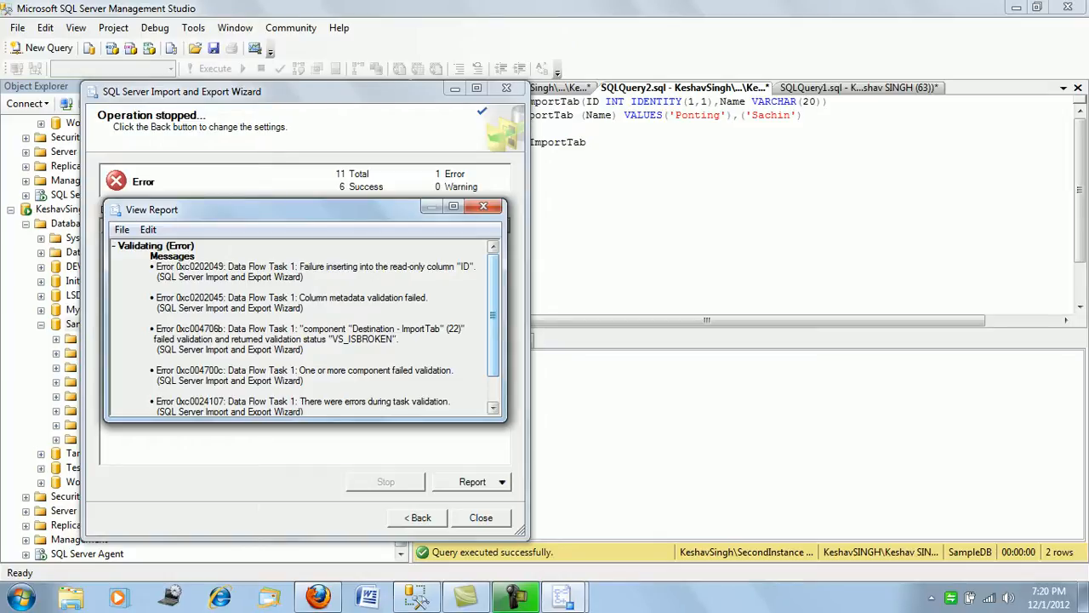
# Step: Go back to the table selection and enable identity insert in ExportTab's column mappings
pyautogui.click(484, 206)
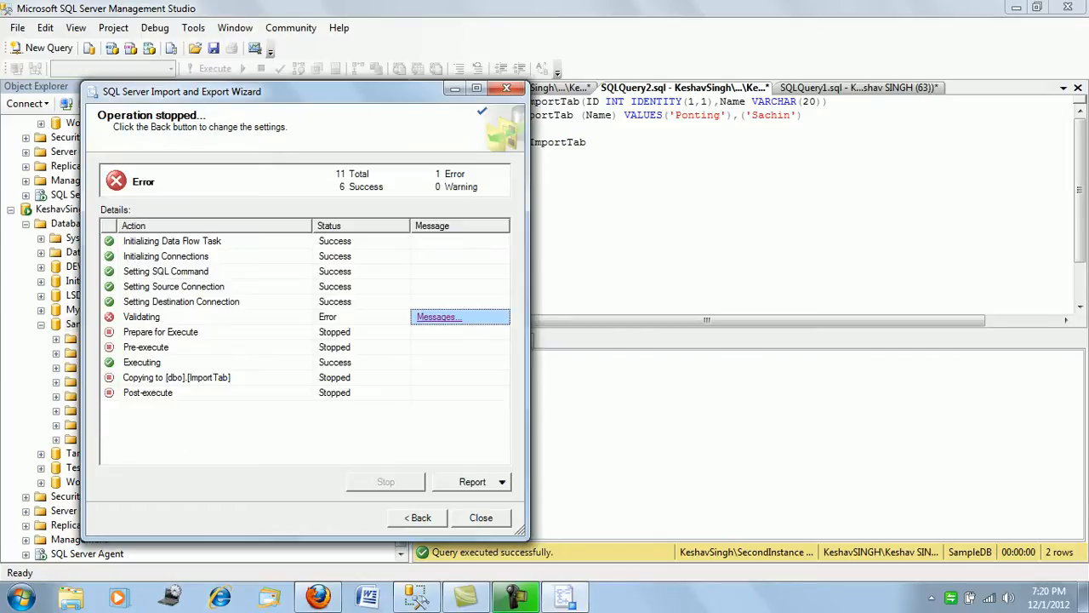
pyautogui.click(418, 517)
pyautogui.click(290, 517)
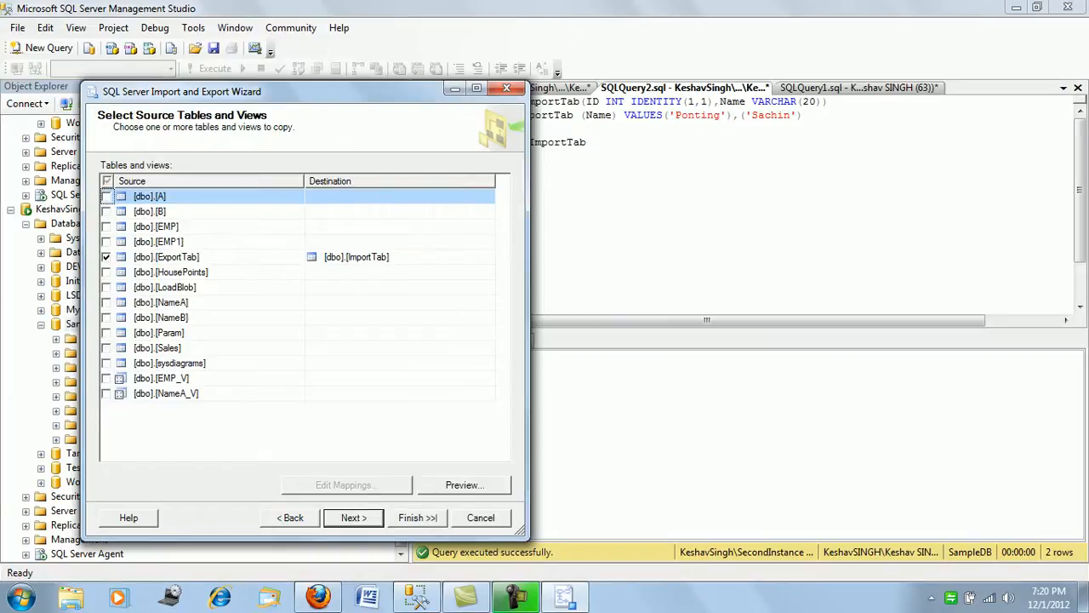
pyautogui.click(353, 257)
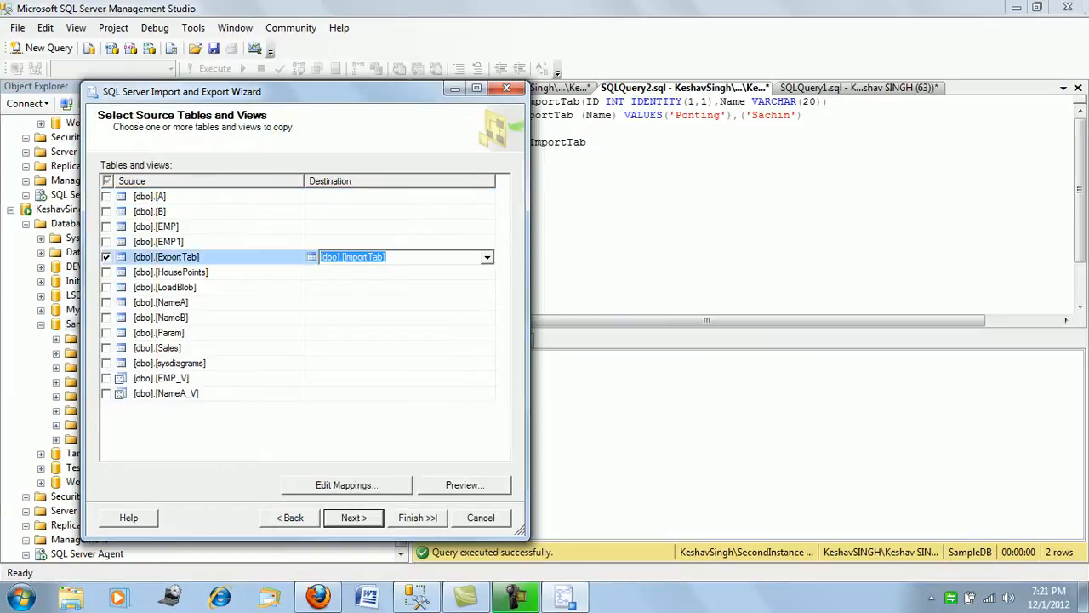
pyautogui.click(344, 484)
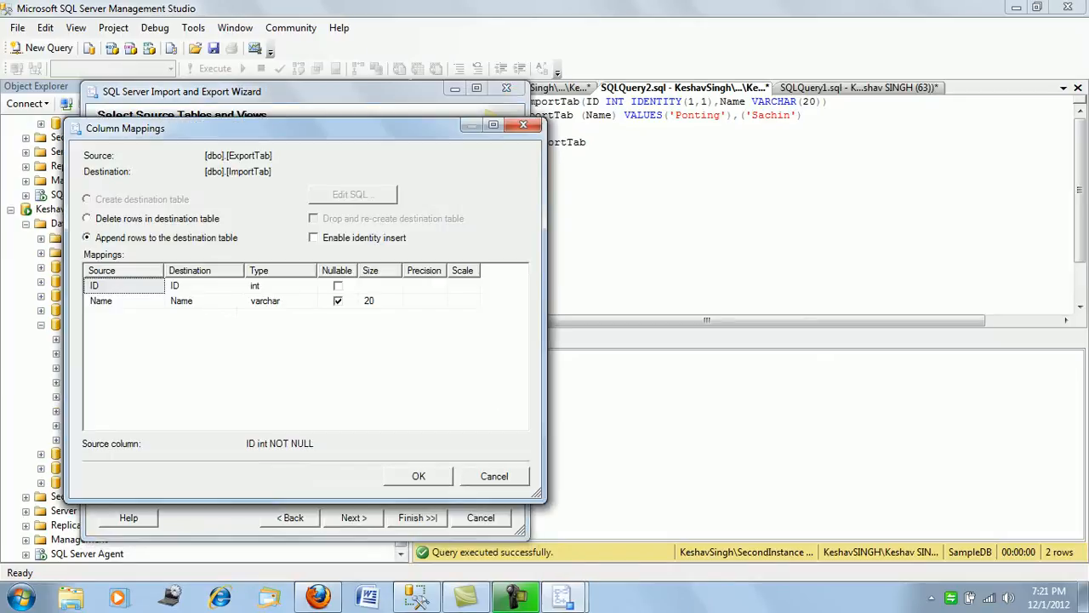
pyautogui.click(313, 237)
pyautogui.press('Return')
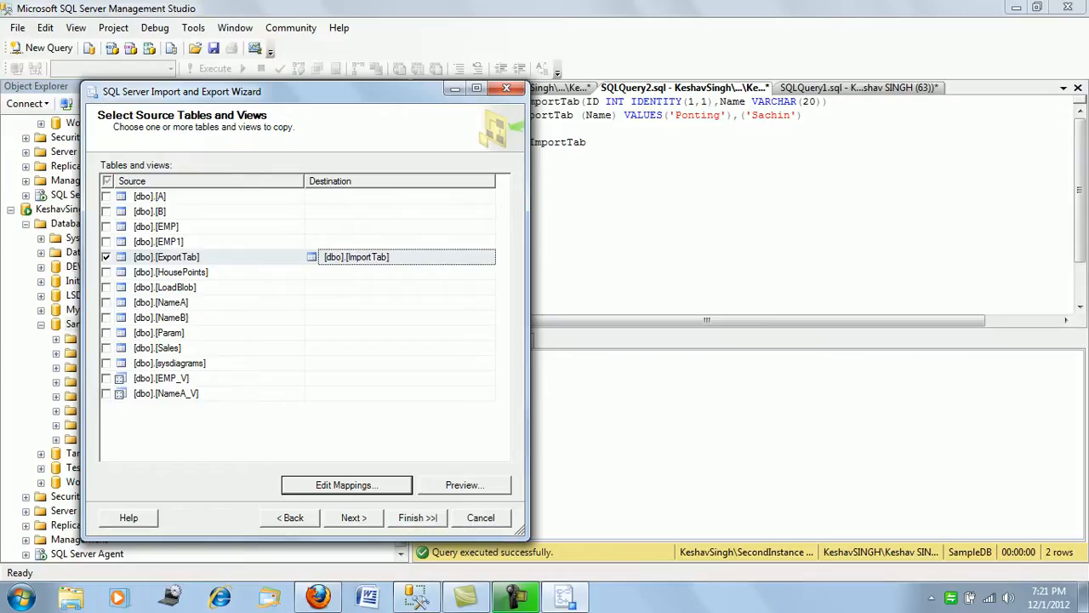
# Step: Finish the wizard again, copying 2 rows into ImportTab successfully
pyautogui.click(353, 518)
pyautogui.click(354, 517)
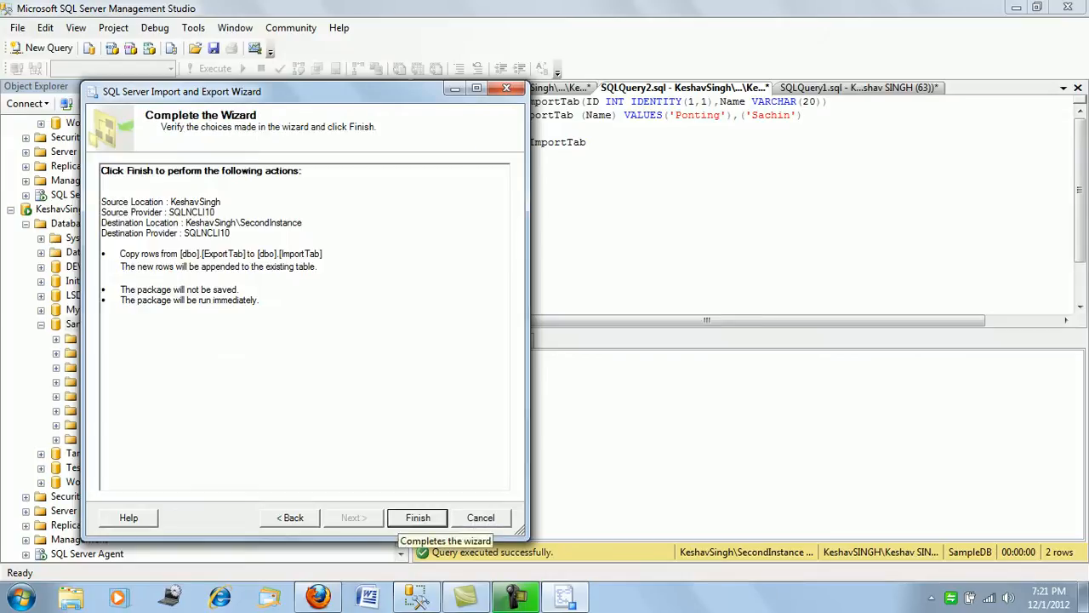
pyautogui.click(417, 518)
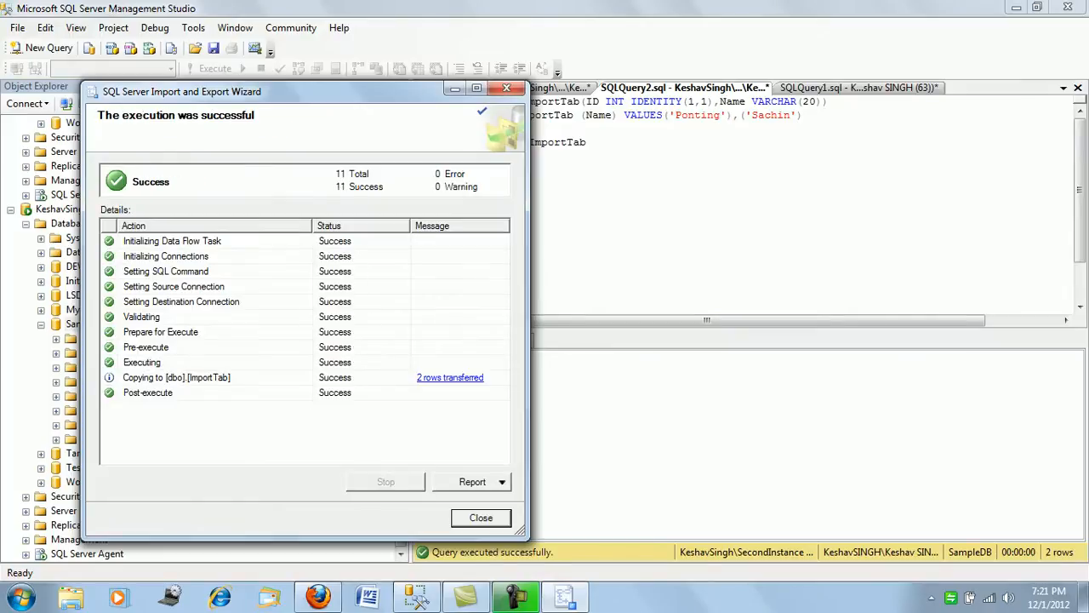
# Step: Requery ImportTab, now four rows with Keshav and Tony duplicating IDs 1 and 2
pyautogui.press('Return')
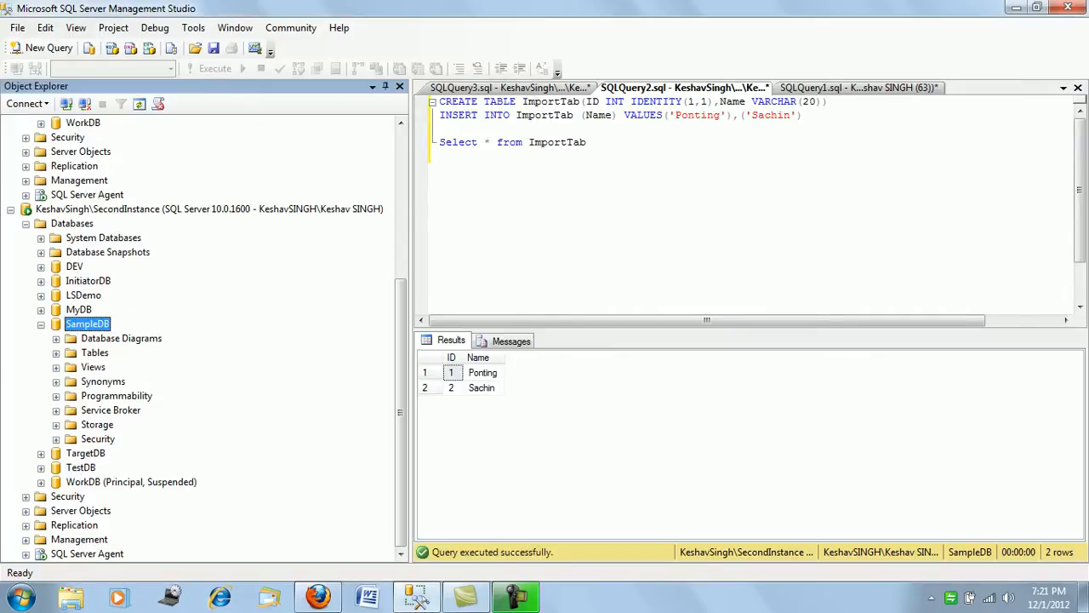
pyautogui.hotkey('shift', 'Home')
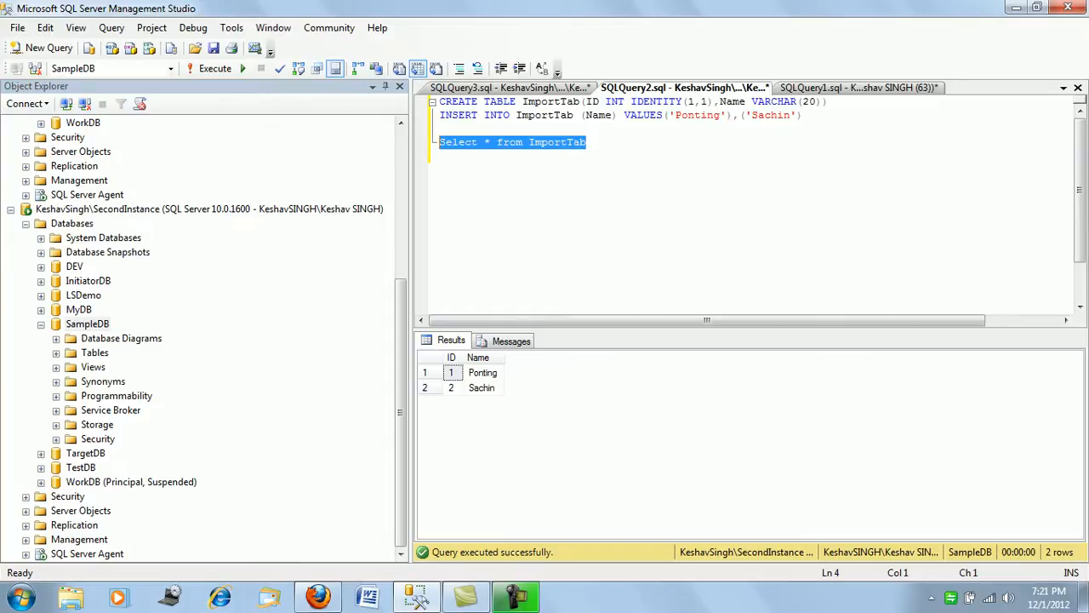
pyautogui.press('F5')
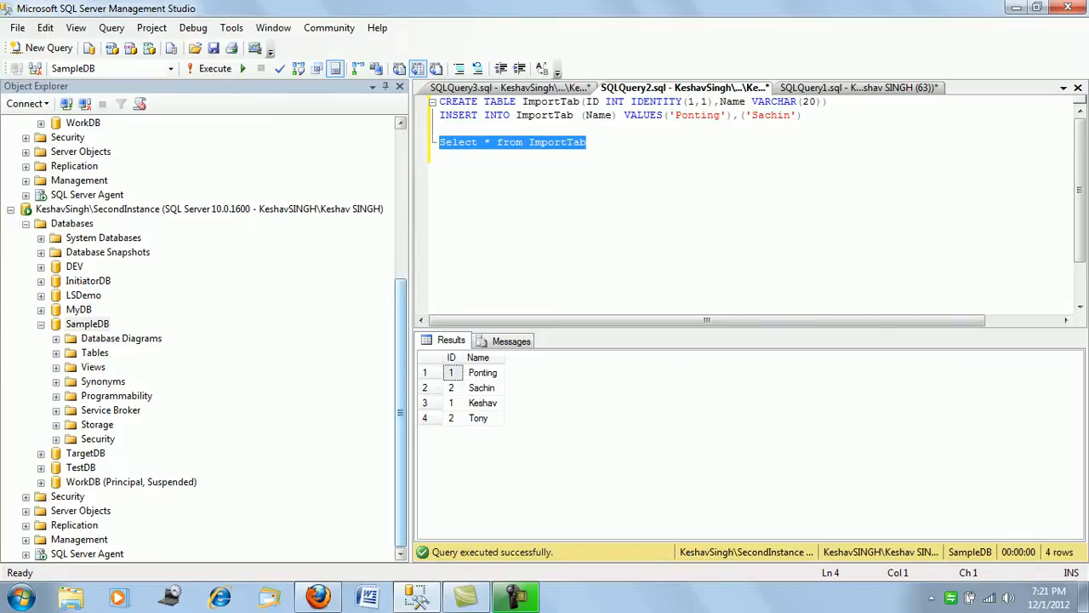
# Step: Expand SampleDB and refresh its Tables list in Object Explorer
pyautogui.click(87, 323)
pyautogui.scroll(5, 87, 323)
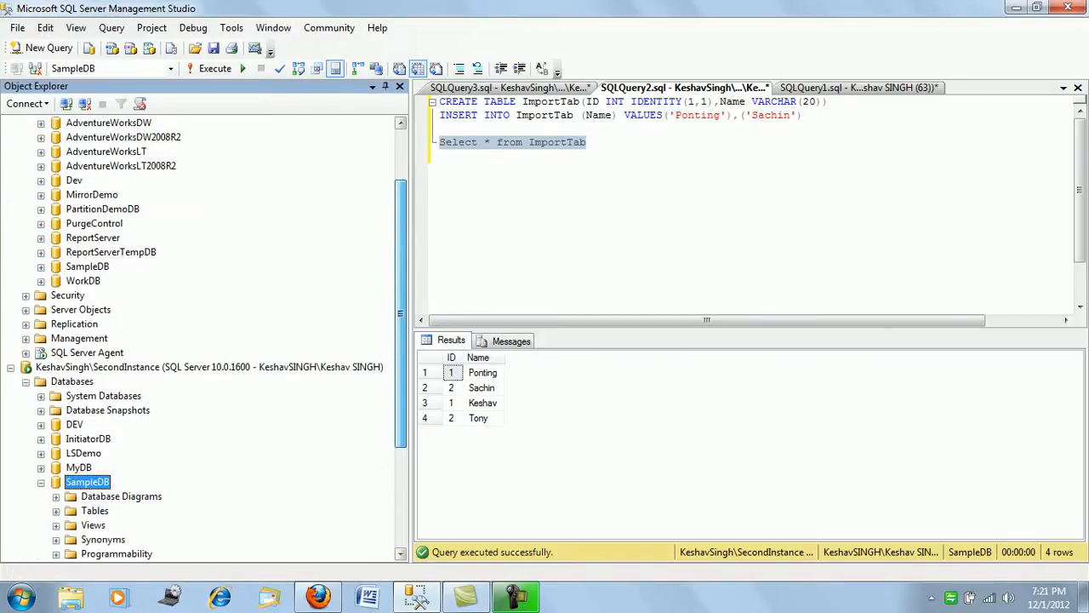
pyautogui.scroll(1, 204, 340)
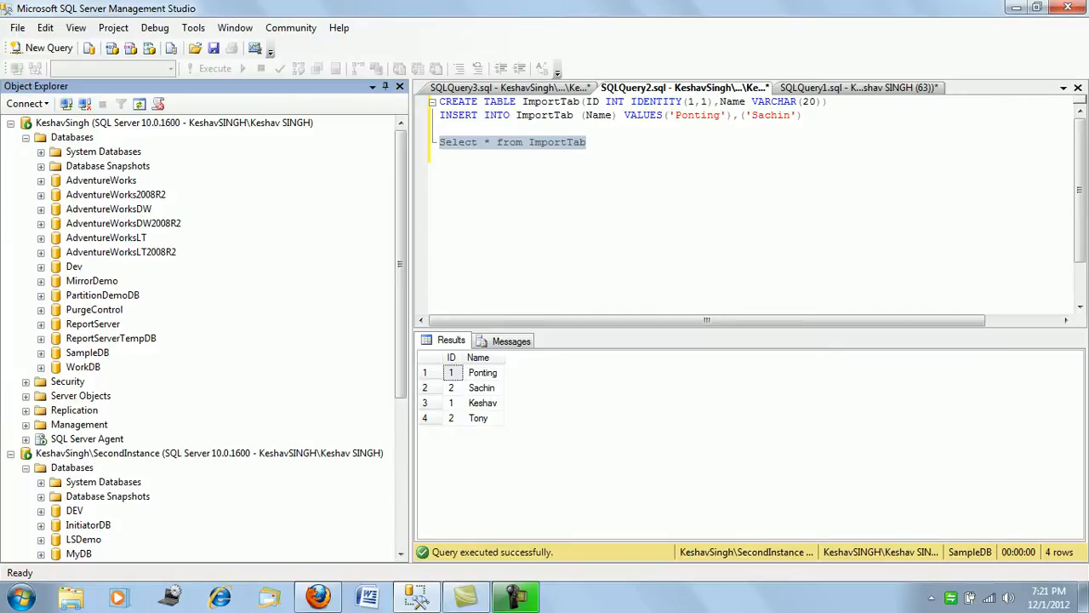
pyautogui.press('Right')
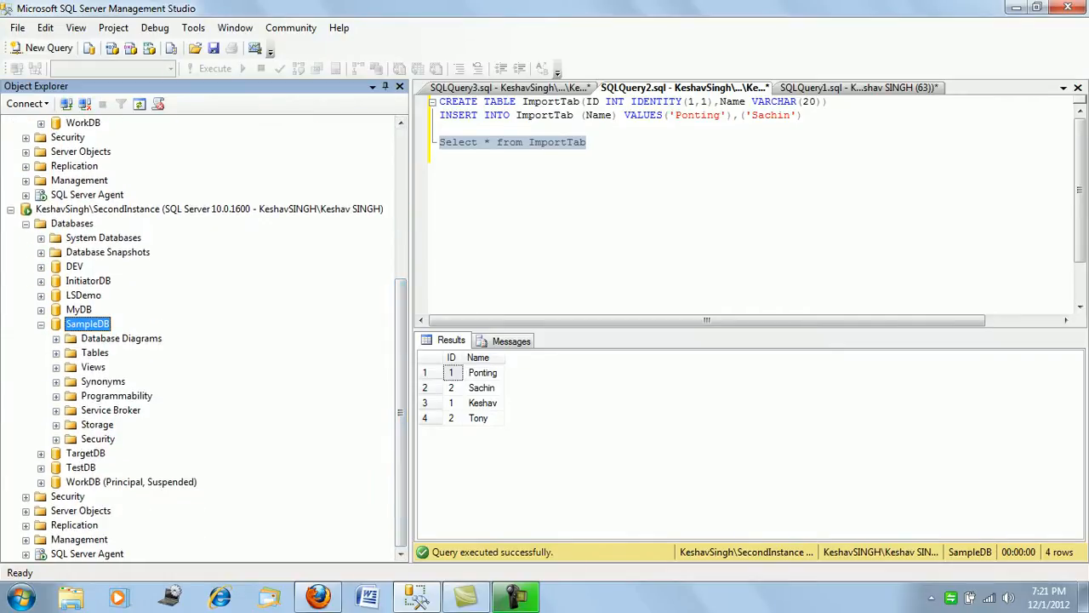
pyautogui.rightClick(94, 352)
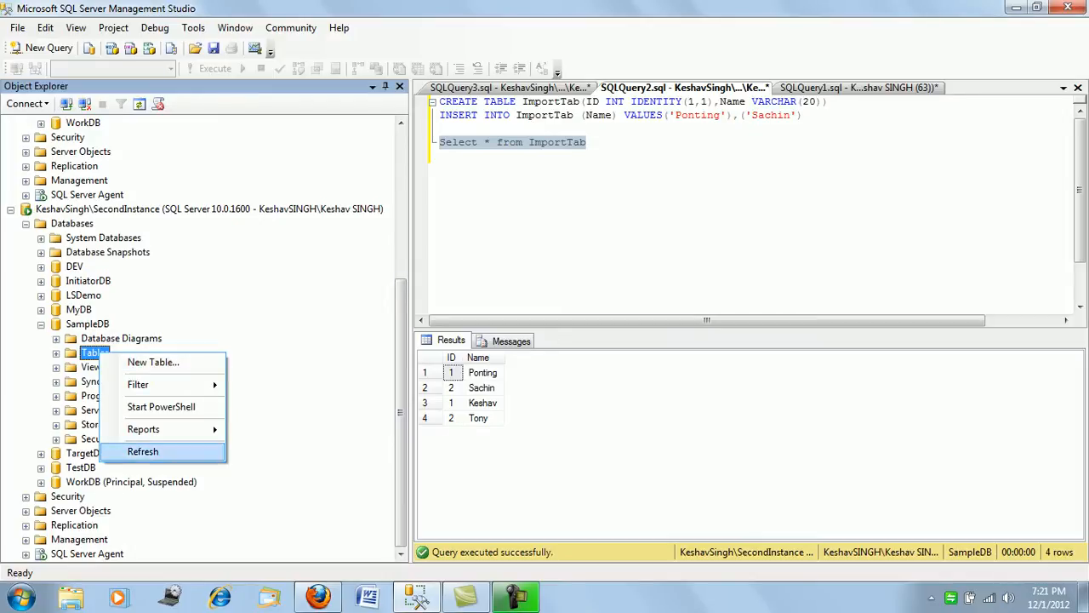
pyautogui.click(119, 449)
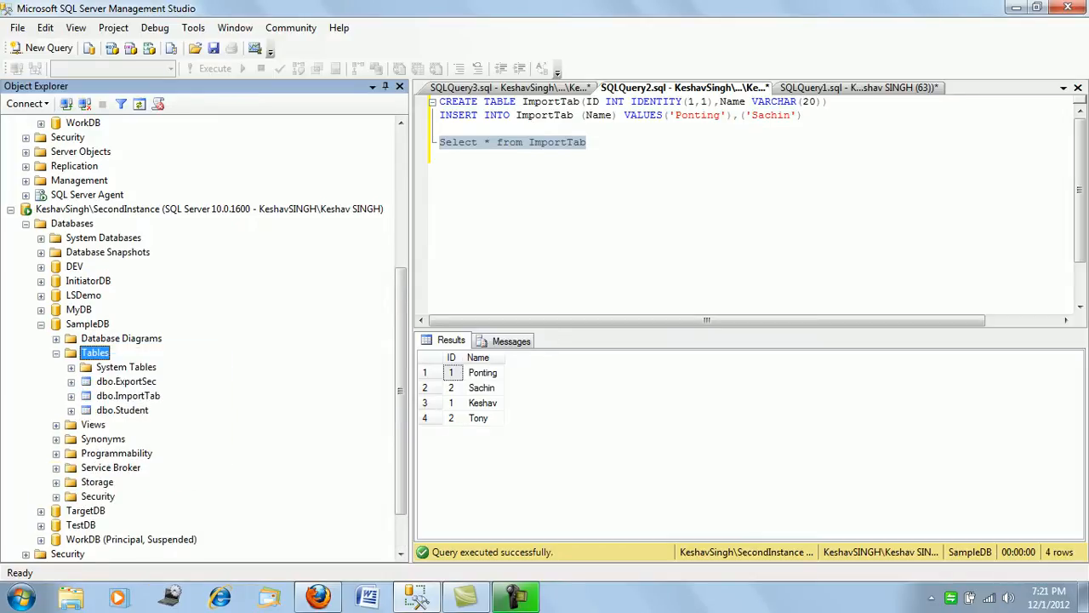
# Step: Script dbo.ImportTab as CREATE to a new query window, showing ID IDENTITY(1,1)
pyautogui.press('Down')
pyautogui.press('Down')
pyautogui.press('Down')
pyautogui.hotkey('shift', 'F10')
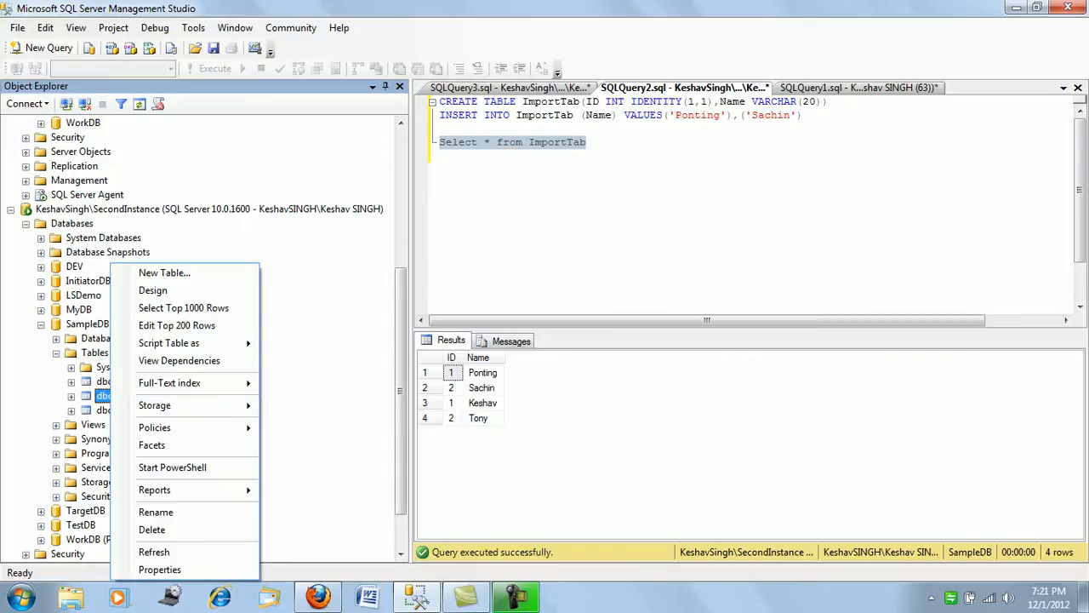
pyautogui.press('Down')
pyautogui.press('Down')
pyautogui.press('Down')
pyautogui.press('Right')
pyautogui.press('Right')
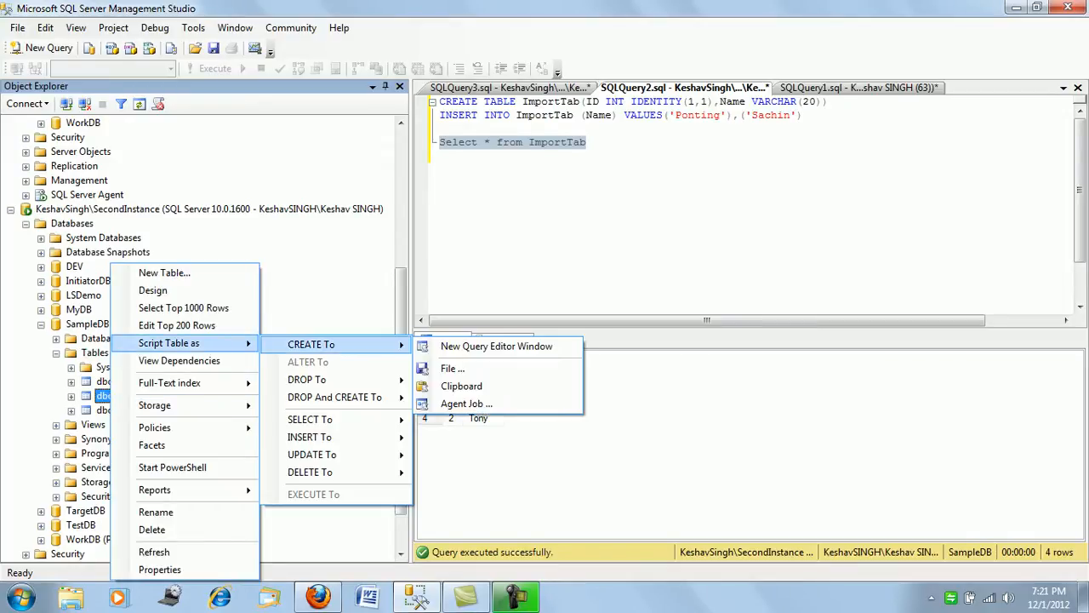
pyautogui.press('Right')
pyautogui.press('Return')
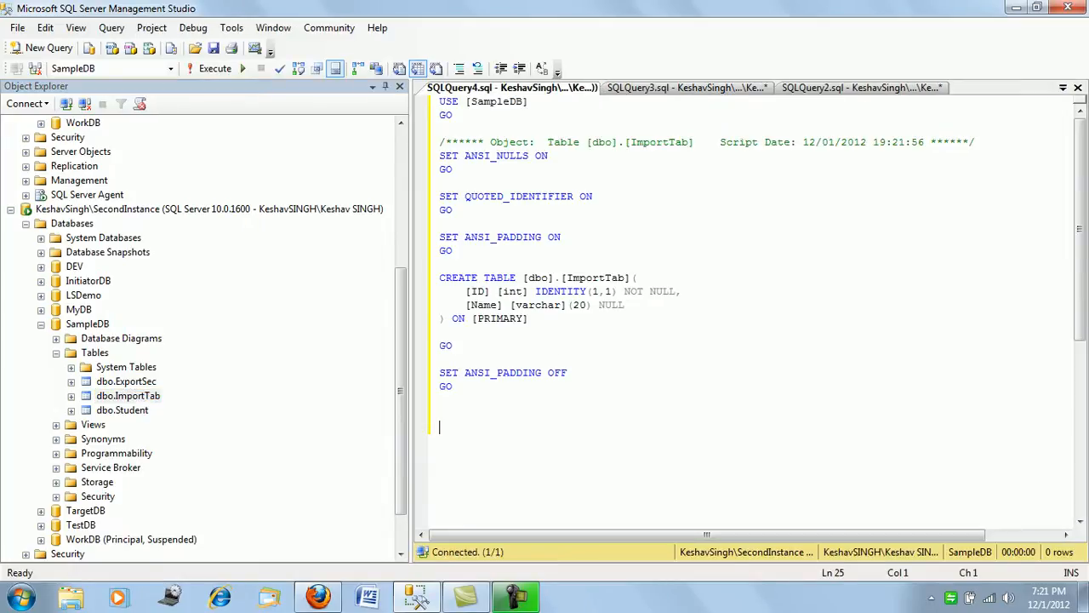
# Step: Review the generated CREATE script, close it and return to the ImportTab script
pyautogui.click(685, 88)
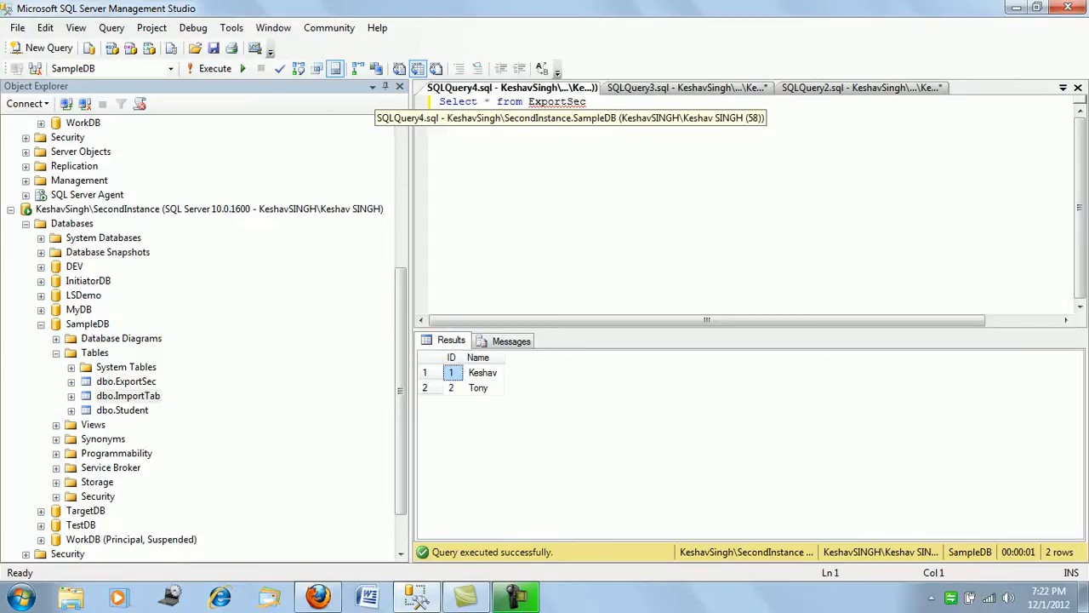
pyautogui.click(510, 87)
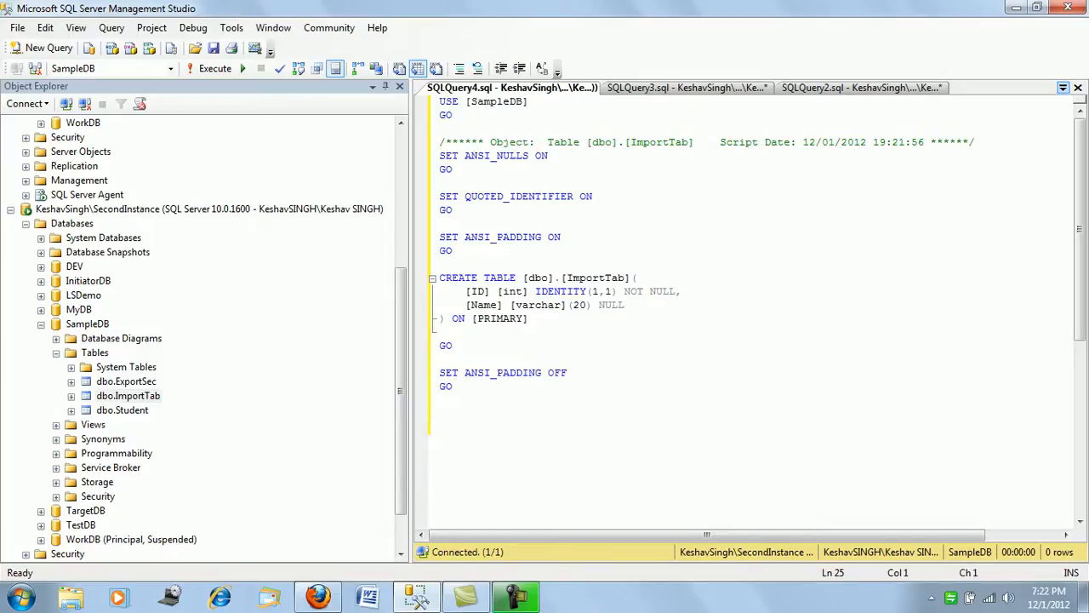
pyautogui.click(1077, 87)
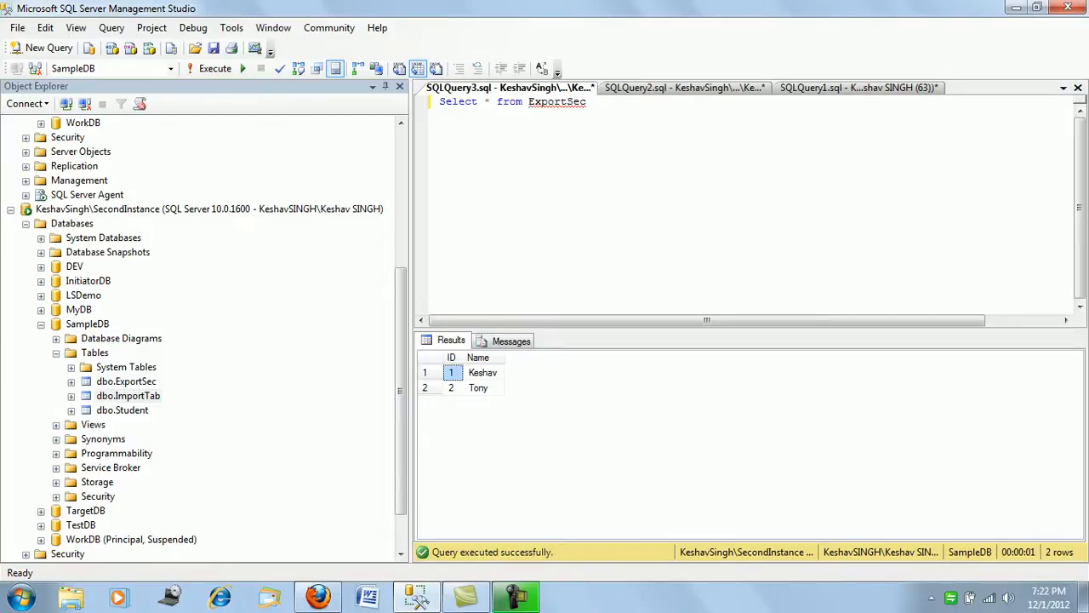
pyautogui.click(685, 88)
pyautogui.press('End')
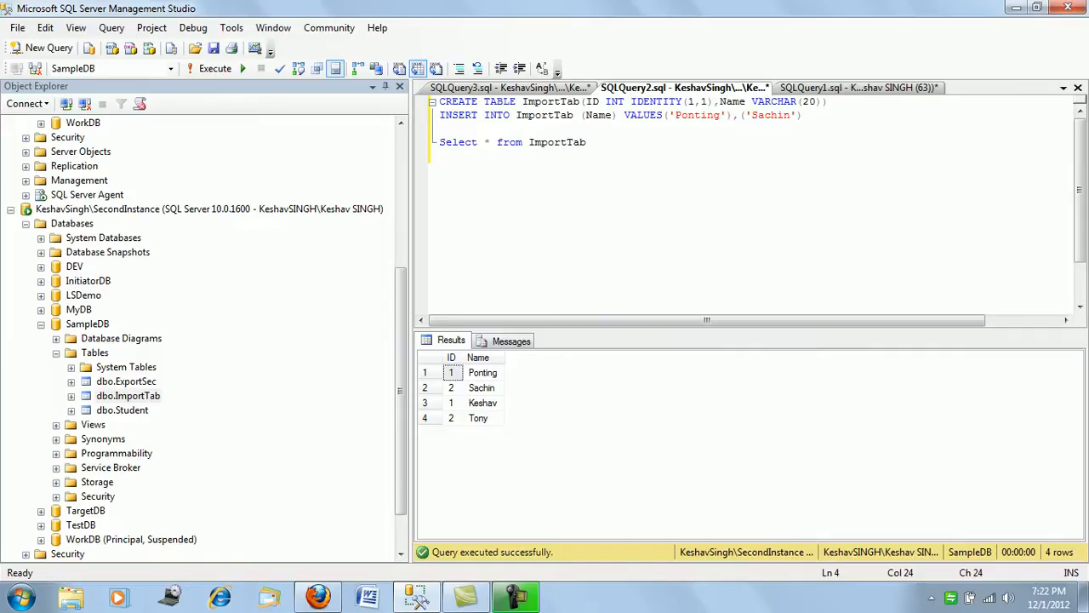
# Step: Change the INSERT value from 'Ponting' to 'ABC' and run only that single-row insert into ImportTab
pyautogui.click(722, 115)
pyautogui.press('BackSpace')
pyautogui.press('BackSpace')
pyautogui.press('BackSpace')
pyautogui.press('BackSpace')
pyautogui.press('BackSpace')
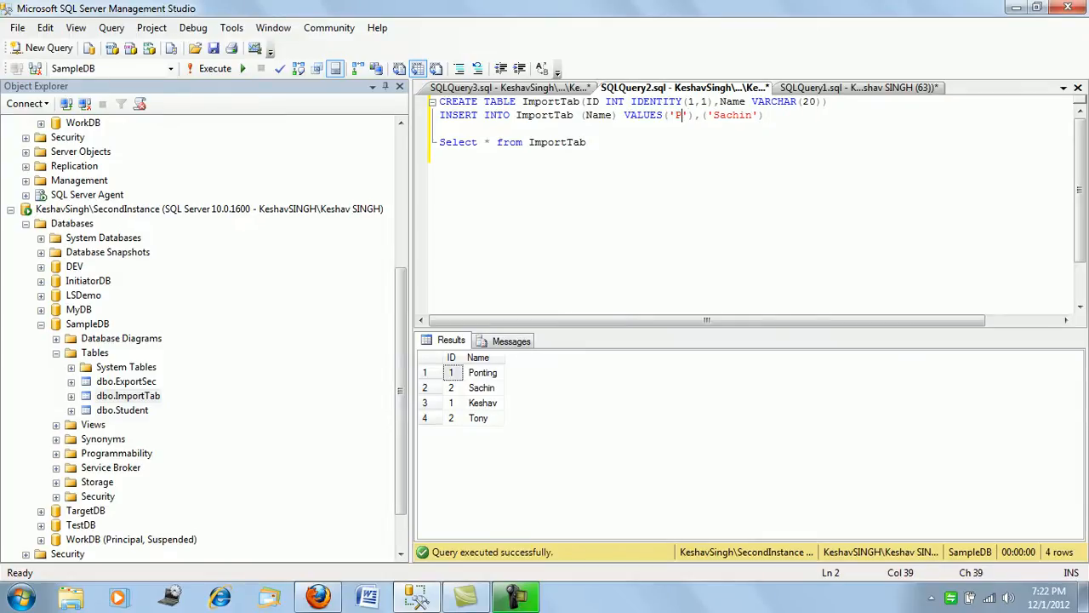
pyautogui.press('BackSpace')
pyautogui.write('A')
pyautogui.write('BC')
pyautogui.press('Right')
pyautogui.press('Right')
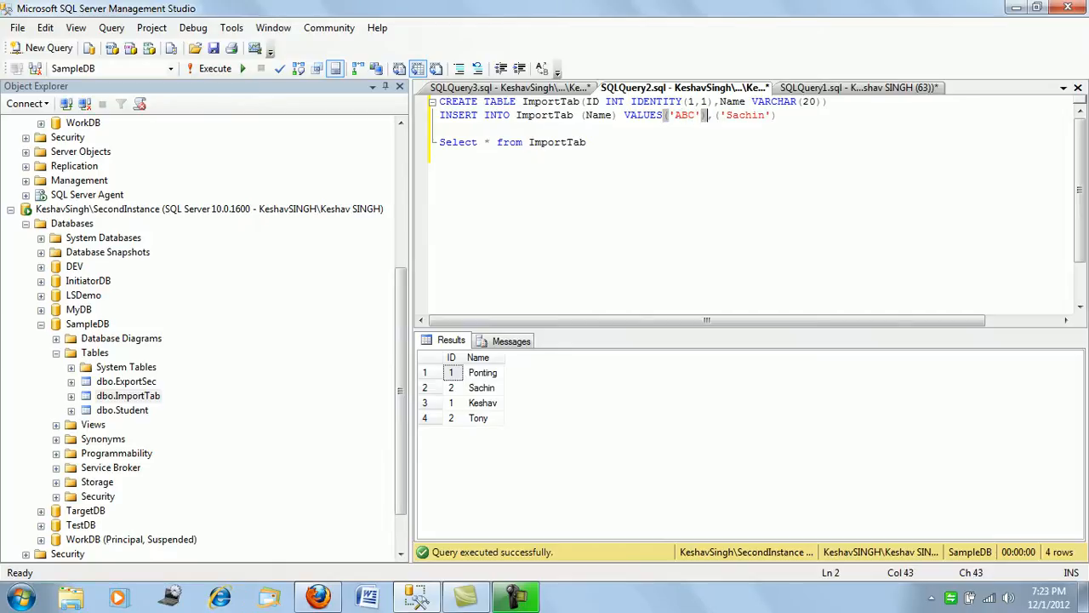
pyautogui.hotkey('shift', 'Home')
pyautogui.press('F5')
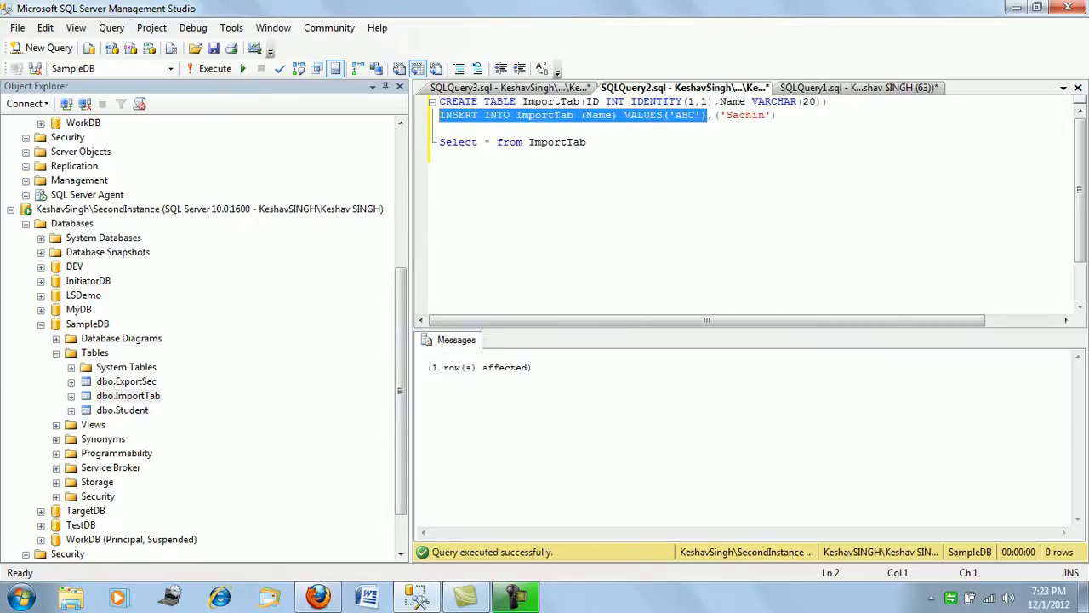
# Step: Run 'Select * from ImportTab' to list all rows, showing the new ABC row with ID 3
pyautogui.press('Down')
pyautogui.press('Down')
pyautogui.press('End')
pyautogui.hotkey('shift', 'Home')
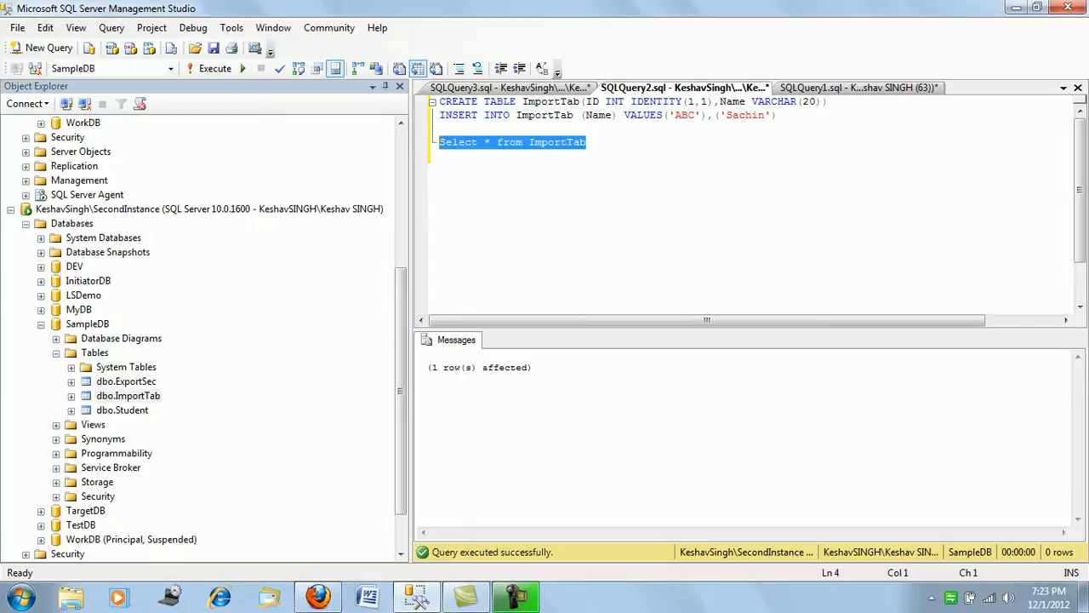
pyautogui.press('F5')
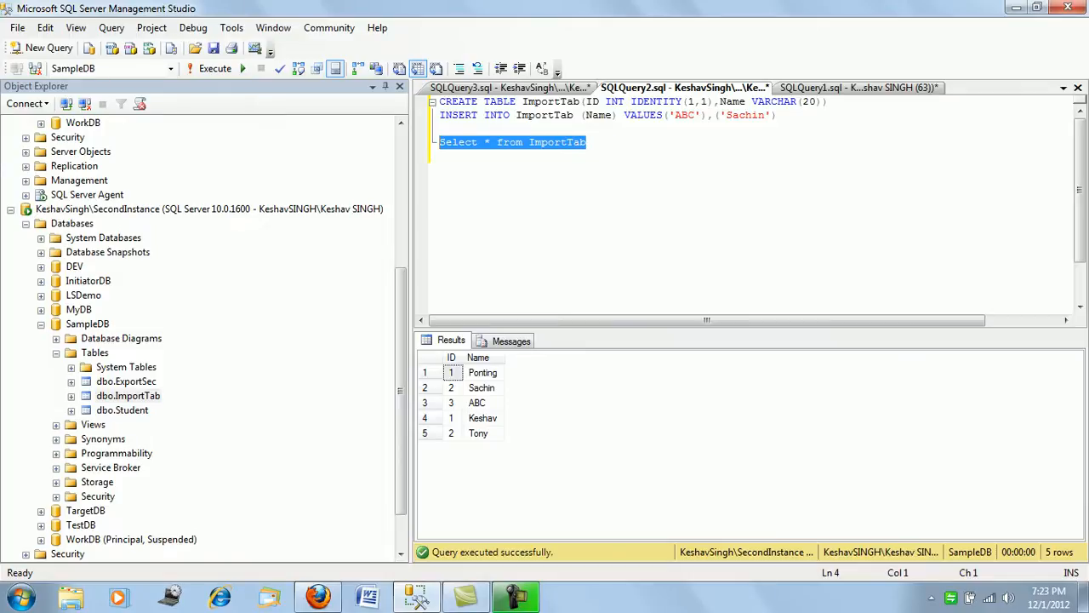
pyautogui.press('End')
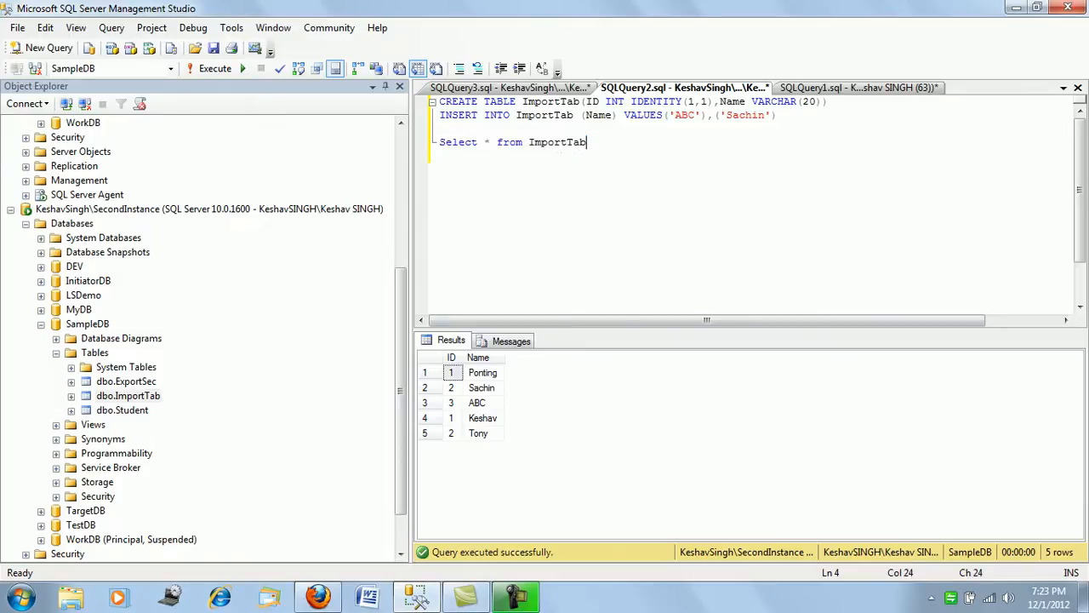